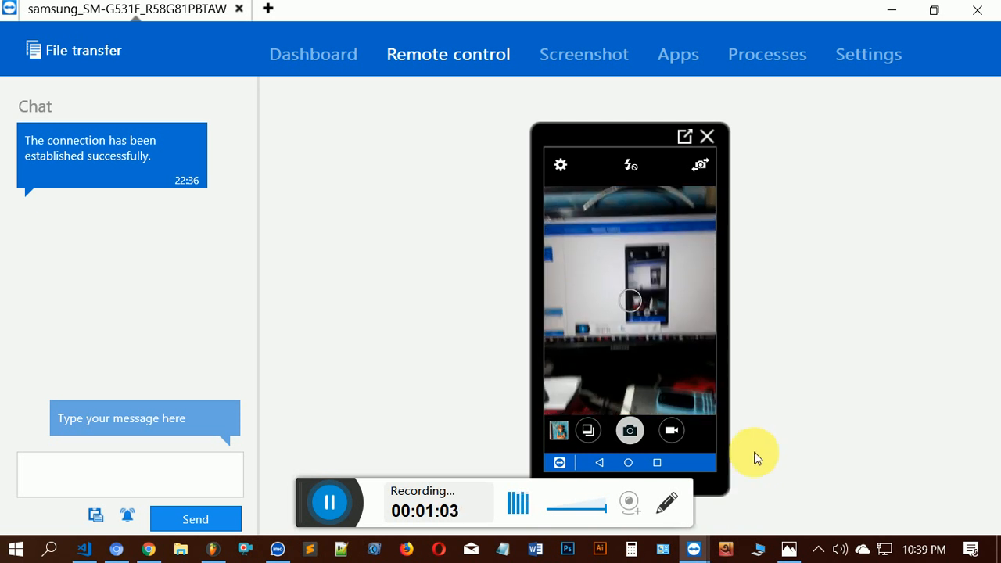
- Minimize the remote control window and refresh the desktop
left_click(893, 13)
right_click(634, 151)
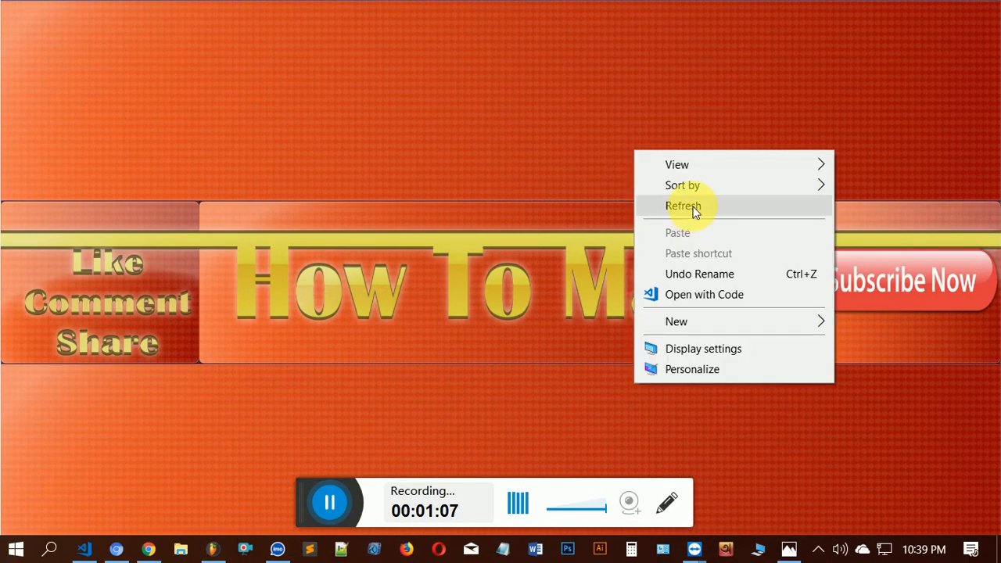
left_click(693, 210)
right_click(450, 155)
left_click(512, 213)
right_click(512, 213)
left_click(570, 270)
left_click_drag(305, 504, 611, 493)
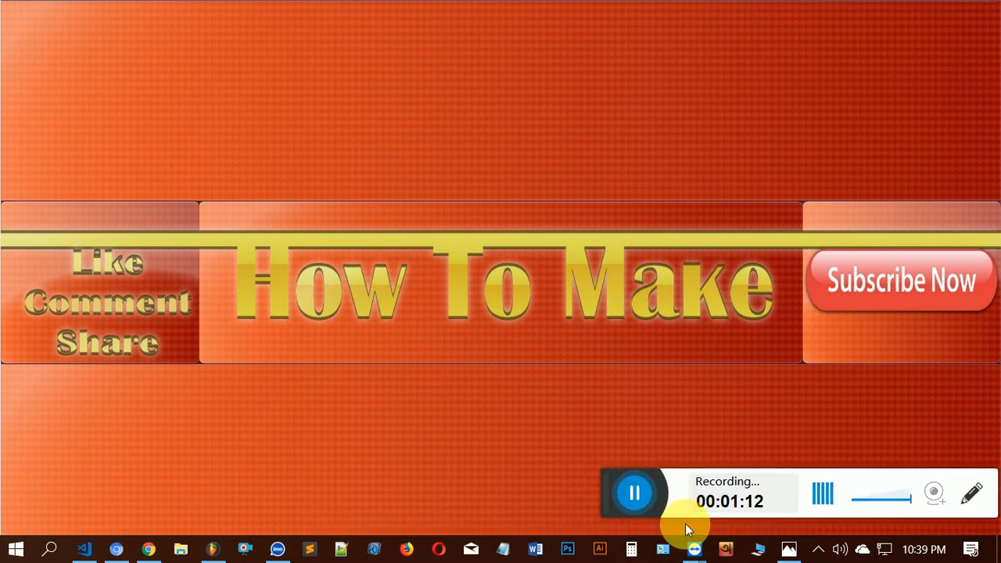
- Launch the installer from the eScan Security Center DVD drive (I:) in This PC and start the installation
left_click(756, 537)
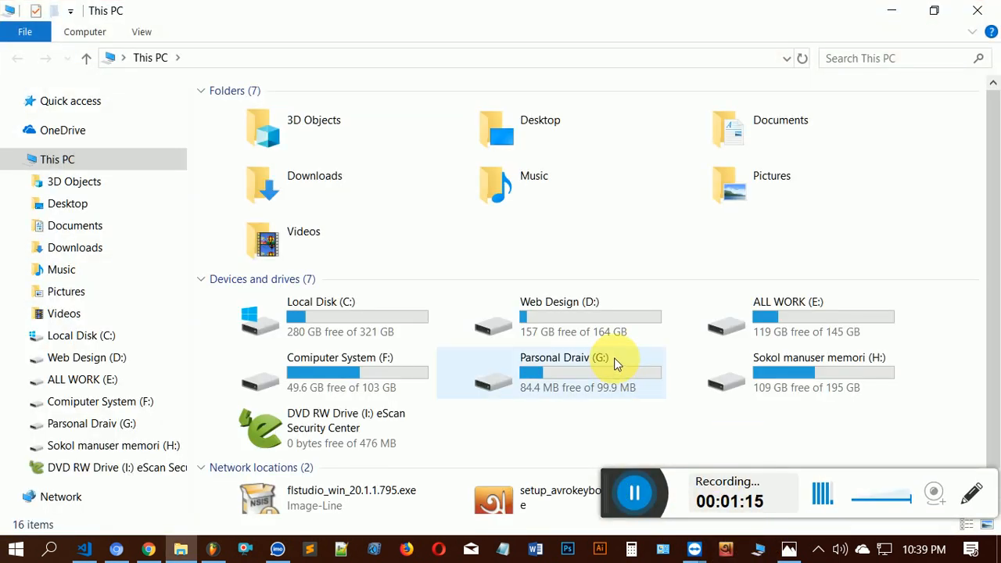
left_click(335, 421)
right_click(336, 422)
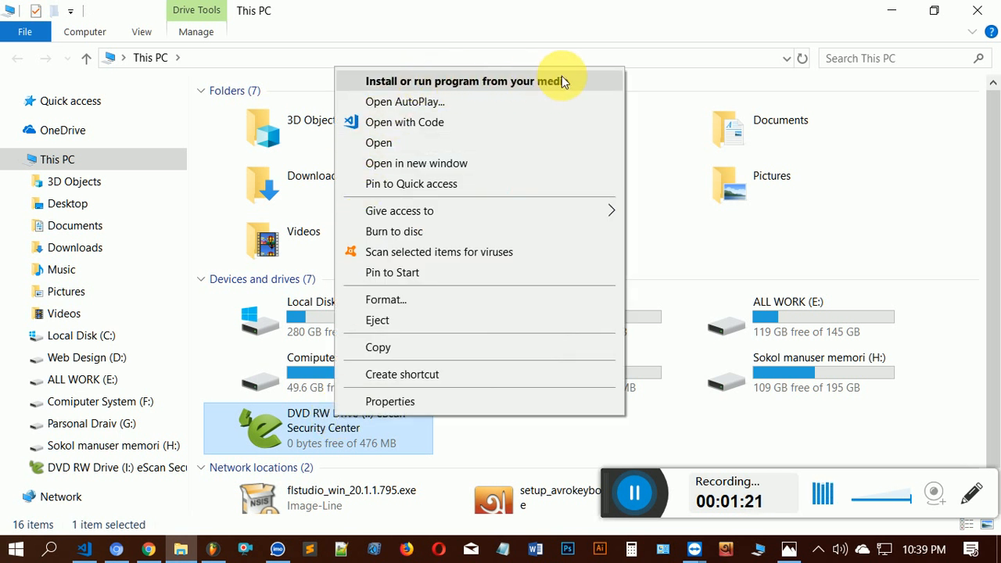
left_click(518, 81)
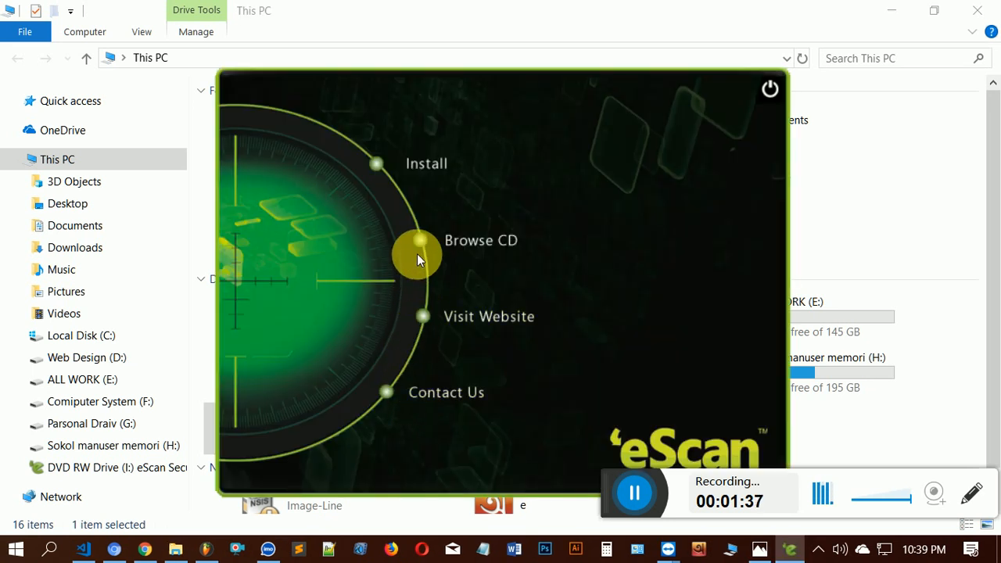
left_click(417, 166)
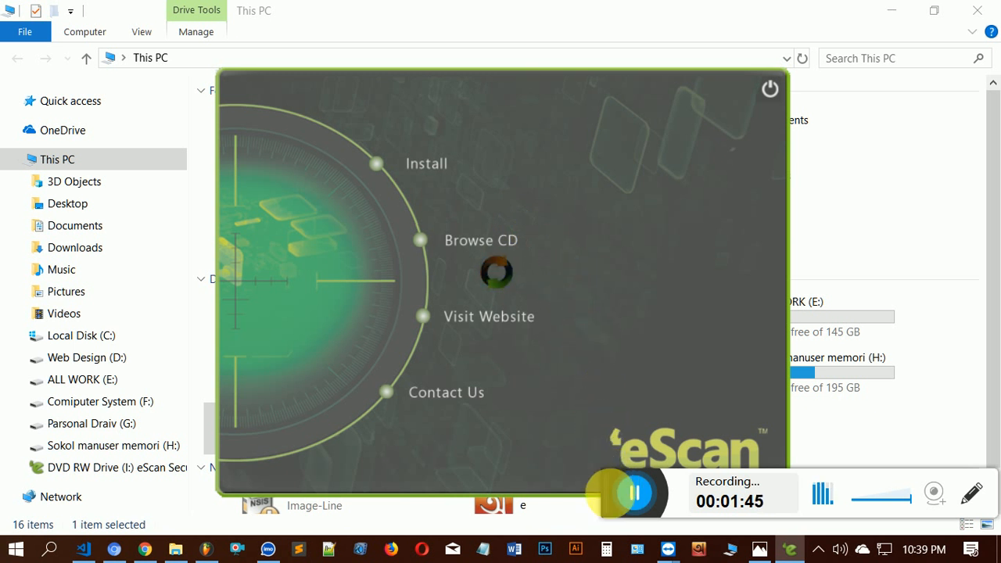
left_click_drag(621, 499, 630, 535)
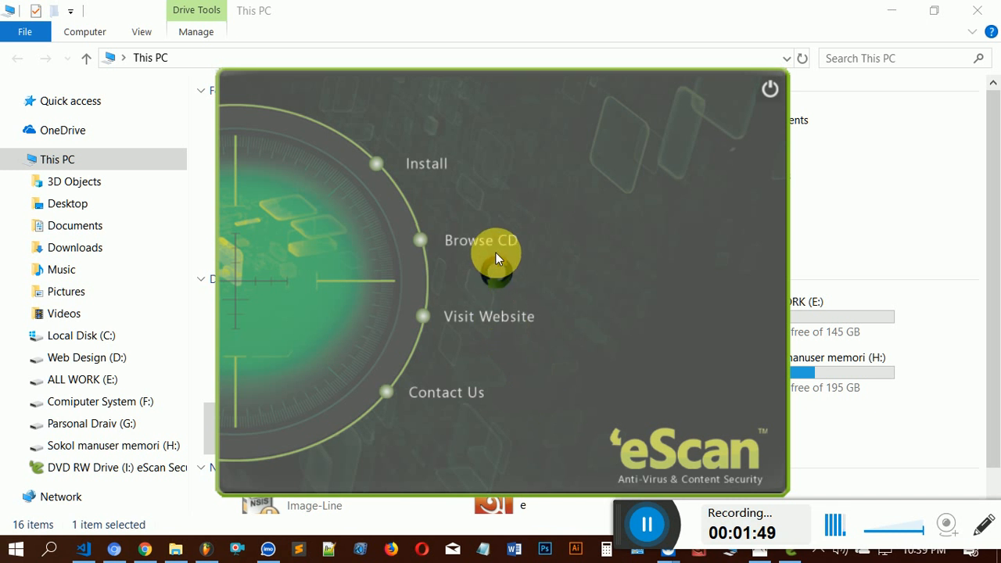
- Switch to FL Studio and add an FL Studio Mobile channel to the channel rack
left_click(205, 548)
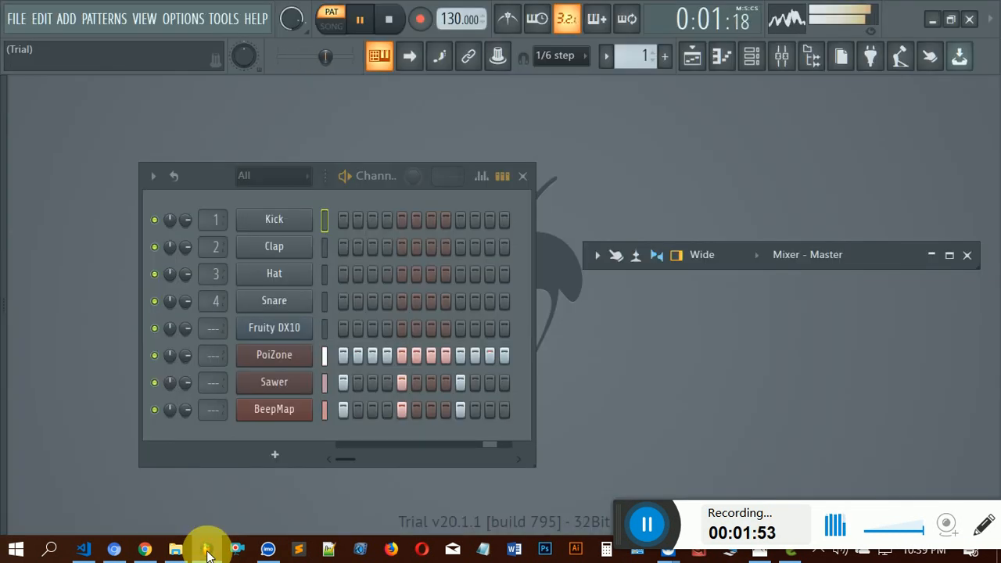
left_click(207, 552)
left_click(205, 550)
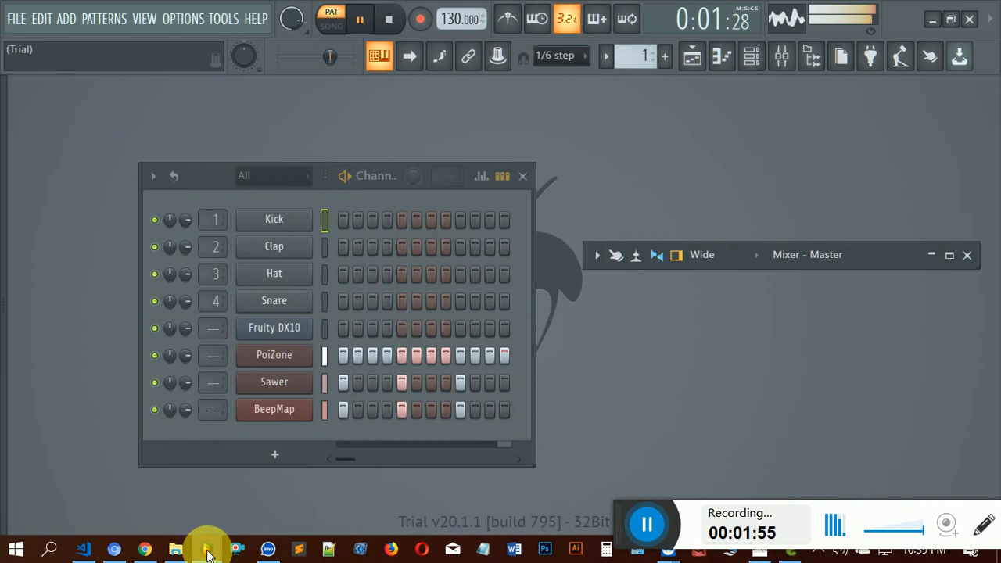
left_click(263, 457)
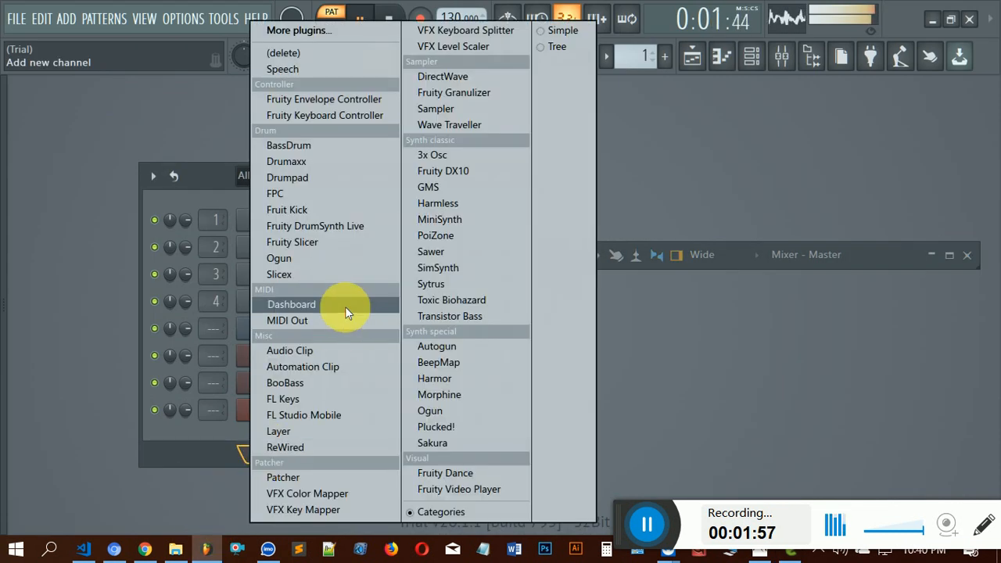
left_click(329, 415)
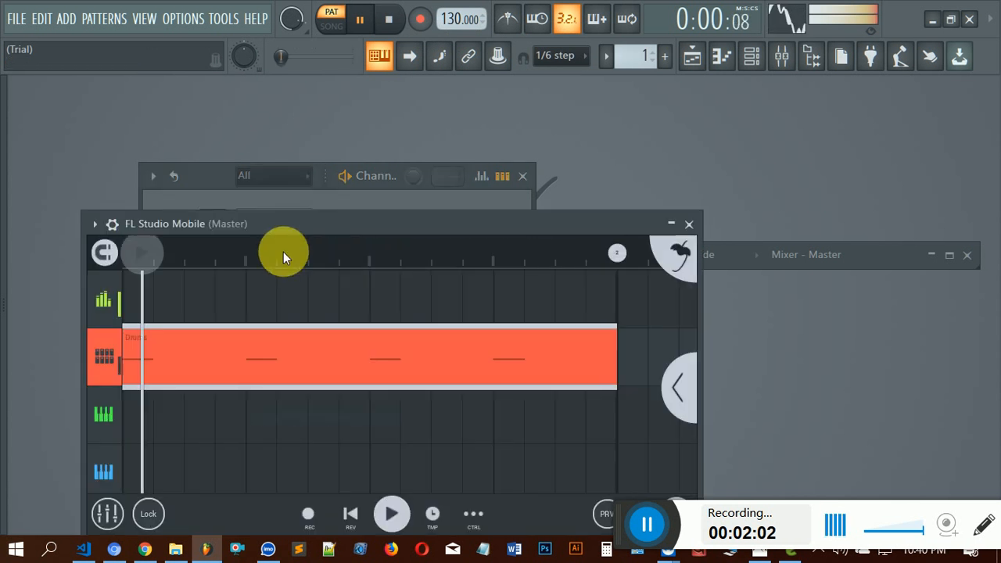
left_click_drag(150, 218, 97, 299)
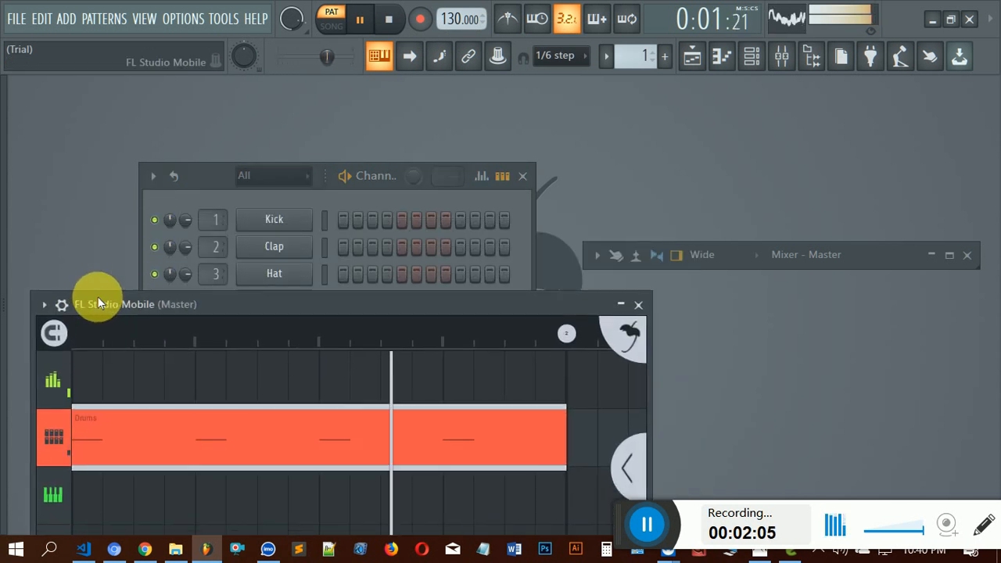
- Reposition the channel rack and close the FL Studio Mobile plugin window
left_click(194, 175)
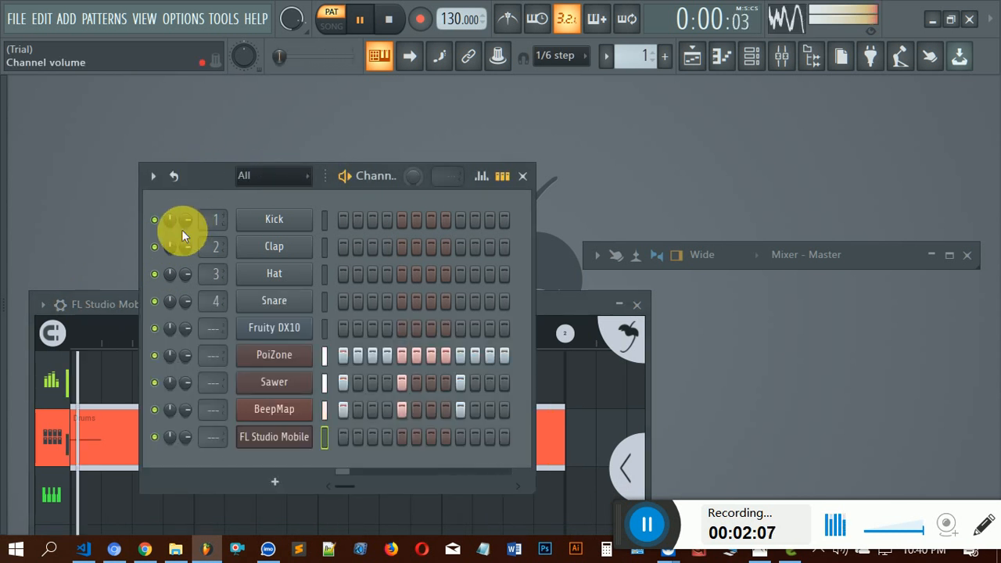
left_click_drag(186, 182, 195, 127)
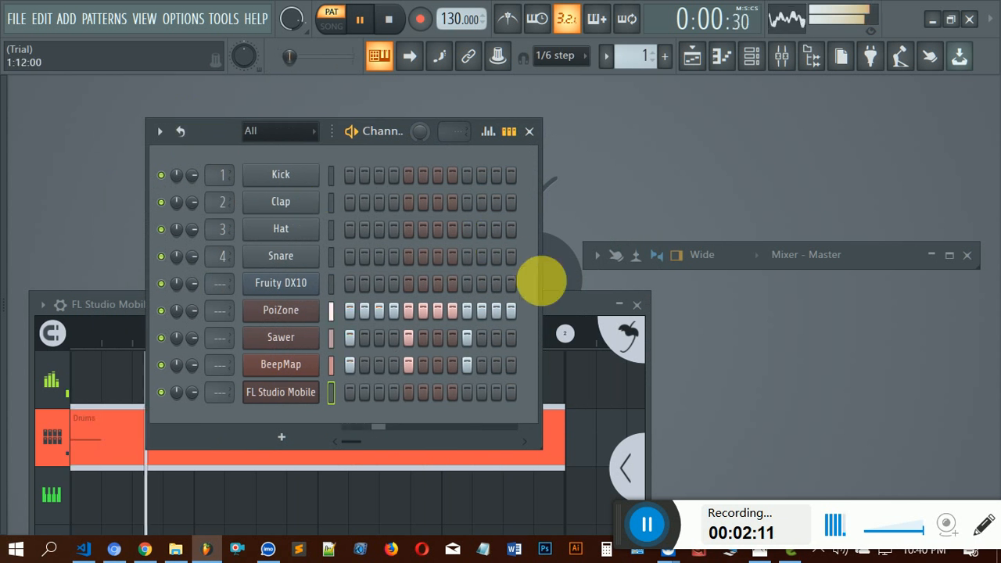
left_click(643, 305)
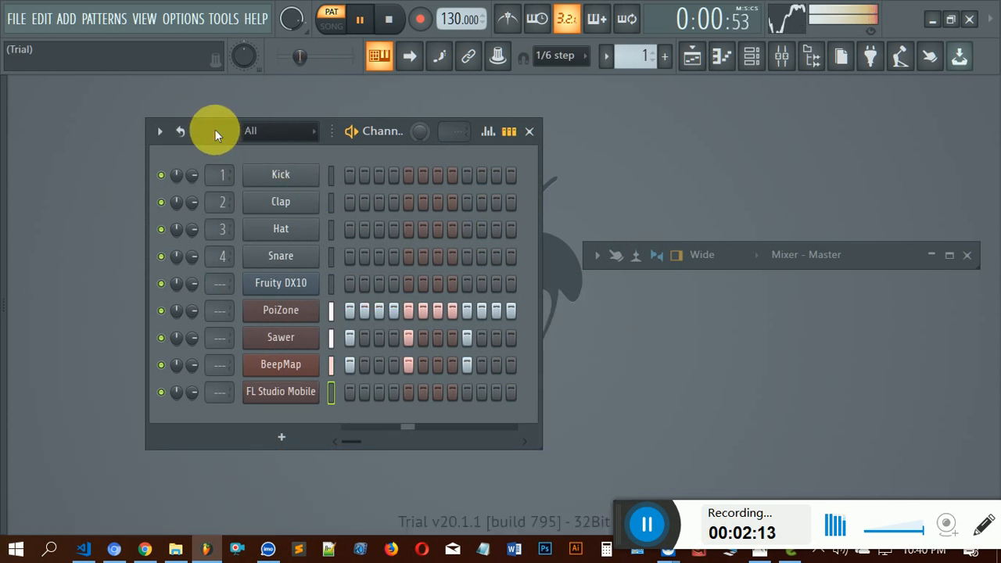
left_click_drag(212, 129, 221, 156)
- Try a beat on the first Kick step, view the Kick channel settings, and minimize FL Studio
left_click(359, 198)
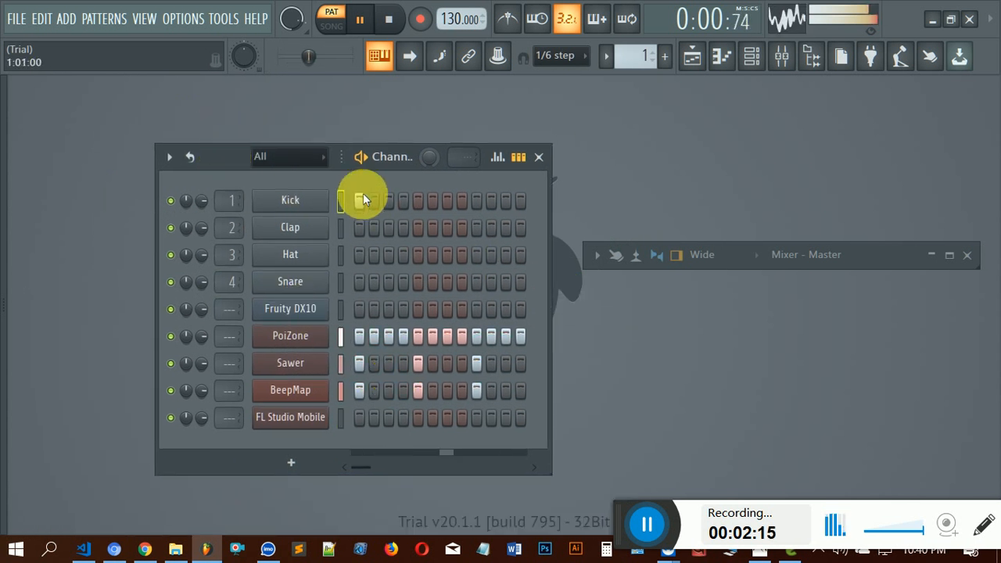
left_click(307, 202)
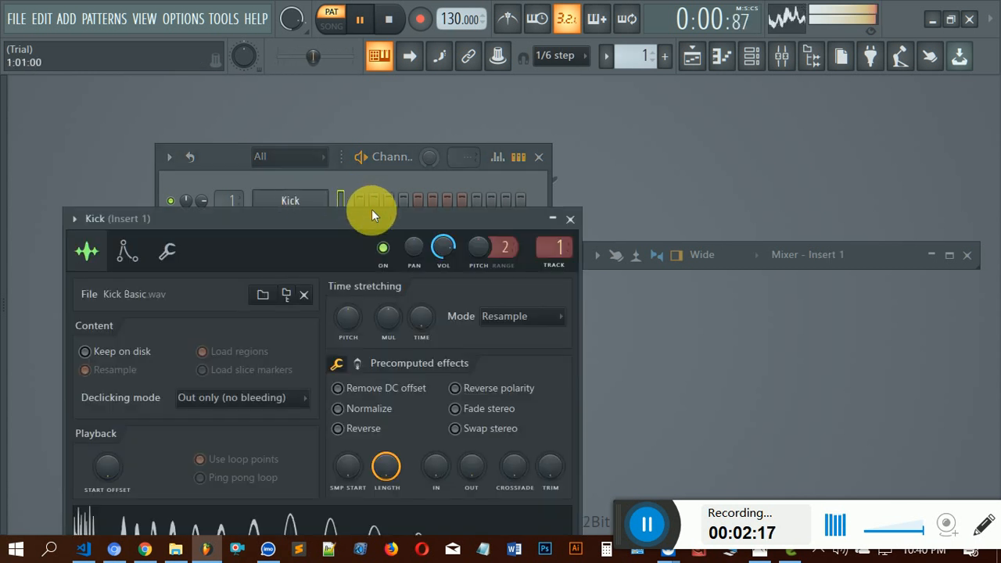
left_click(570, 220)
left_click(932, 17)
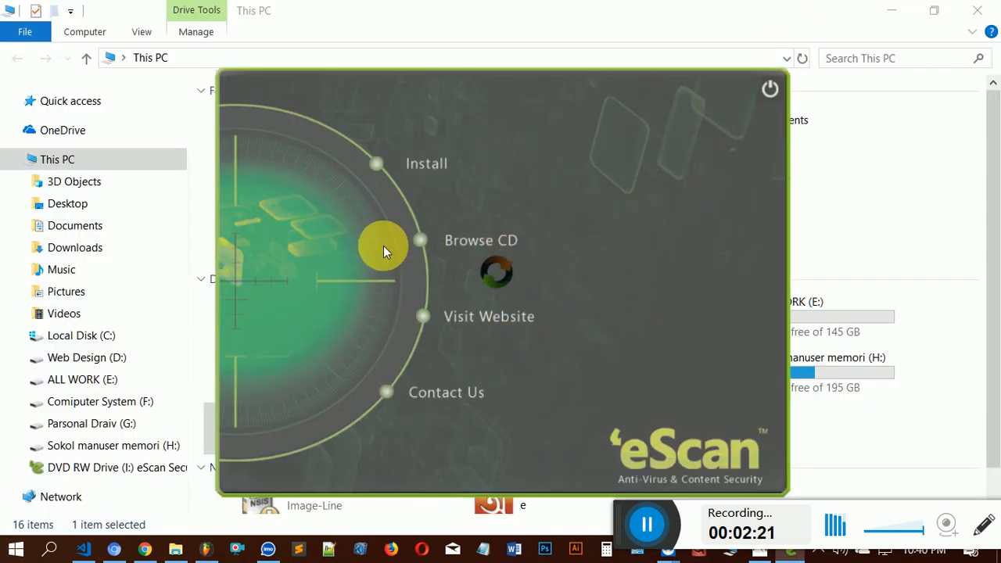
- Bring FL Studio back, pause the pattern playback, and minimize its window
left_click(206, 550)
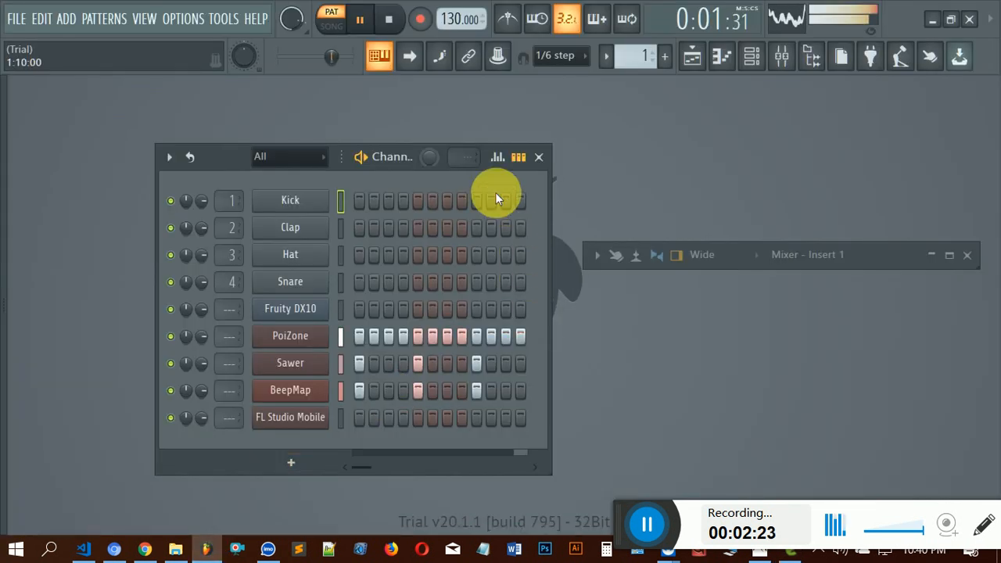
left_click(360, 18)
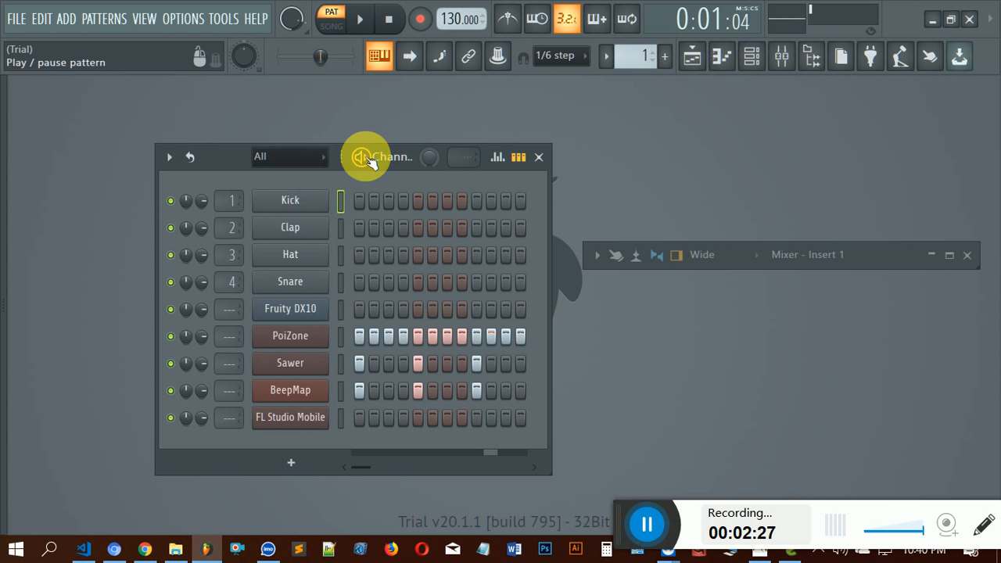
key("space")
left_click(934, 19)
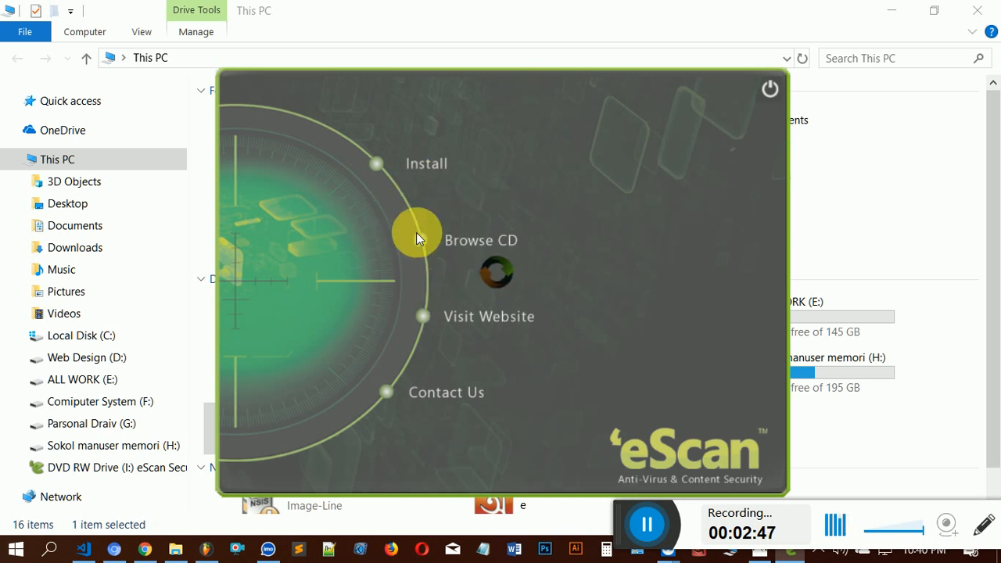
- Run the tree command from the Run dialog to list the folder structure
key("super+r")
key("Down")
key("Down")
key("Return")
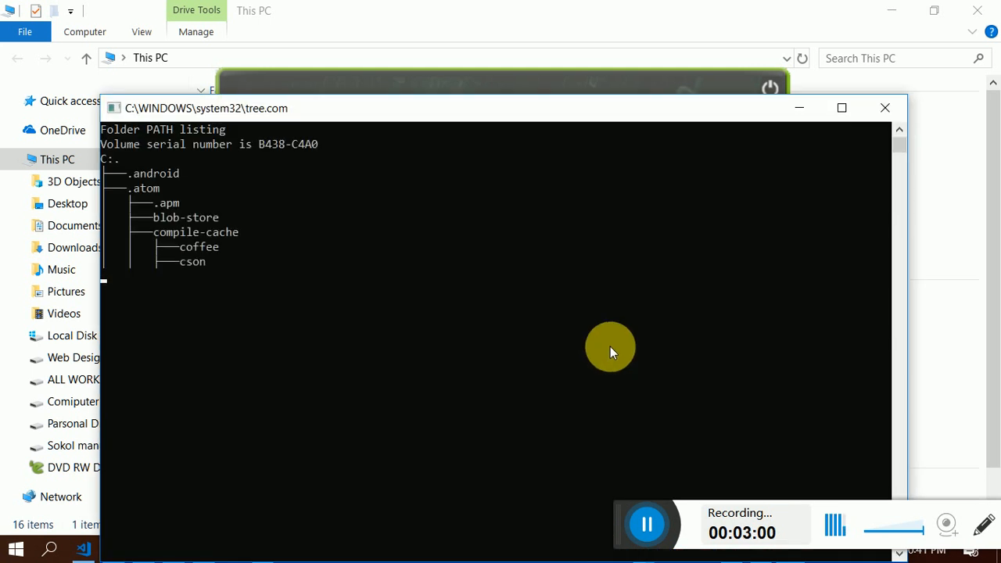
- Move the tree console aside, highlight part of its doc folder listing, and minimize it to uncover the eScan launcher
left_click_drag(608, 108, 923, 381)
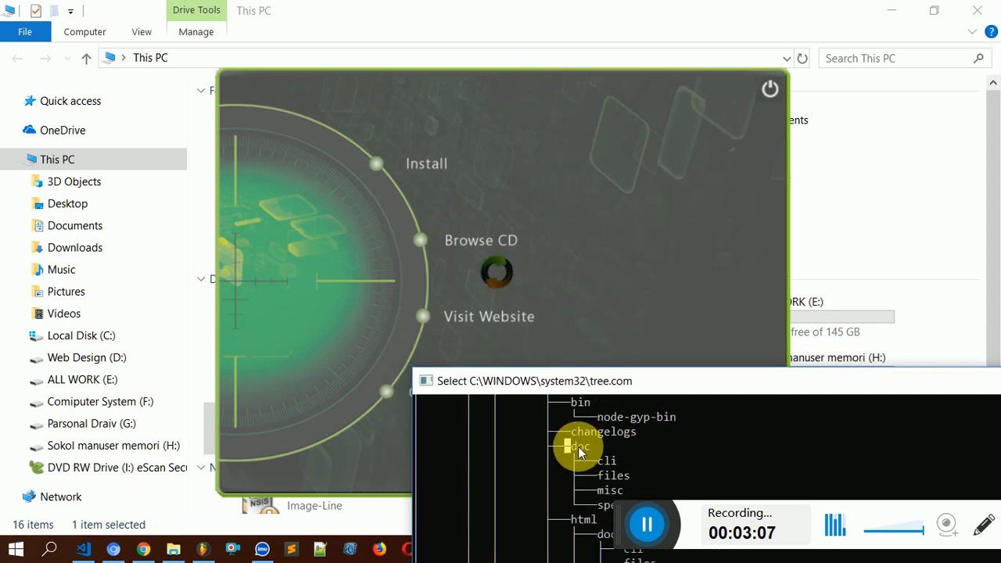
left_click_drag(565, 446, 643, 476)
left_click_drag(839, 386, 281, 333)
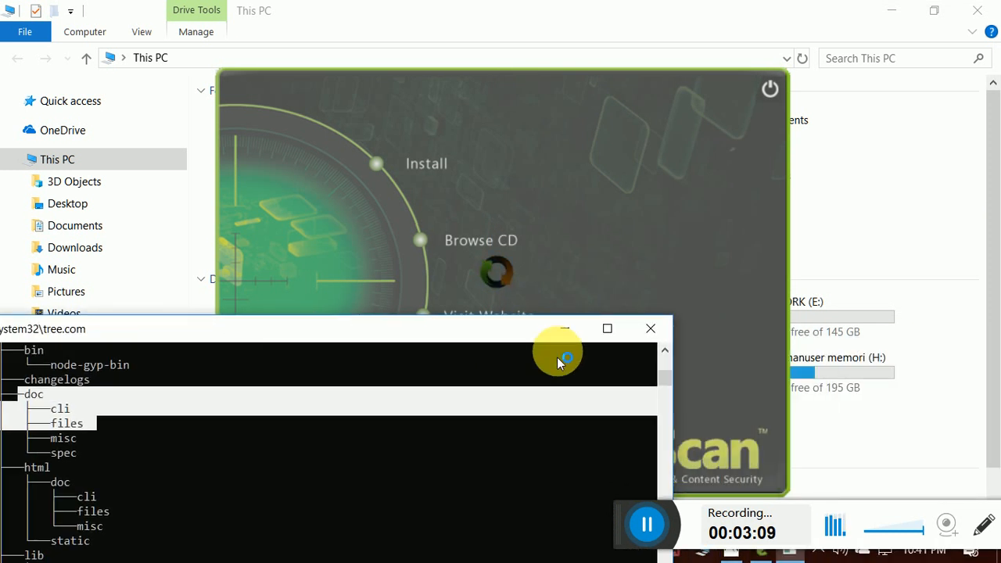
left_click(614, 367)
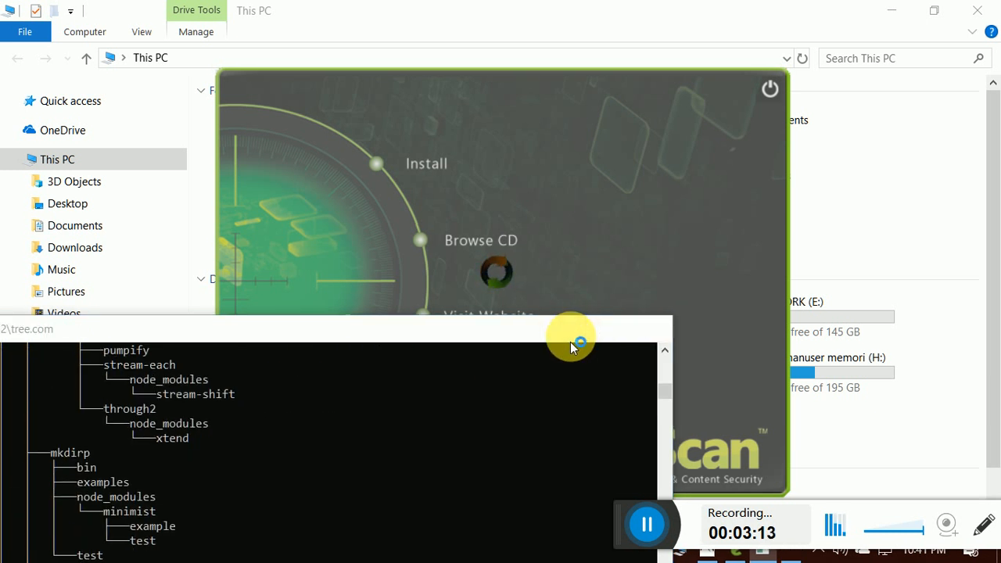
left_click(571, 337)
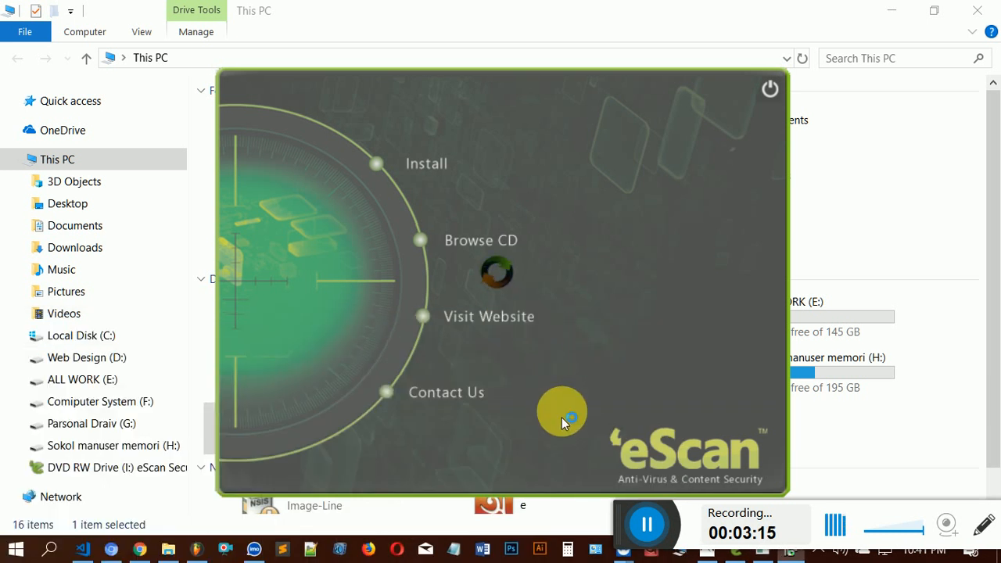
left_click_drag(626, 534, 665, 44)
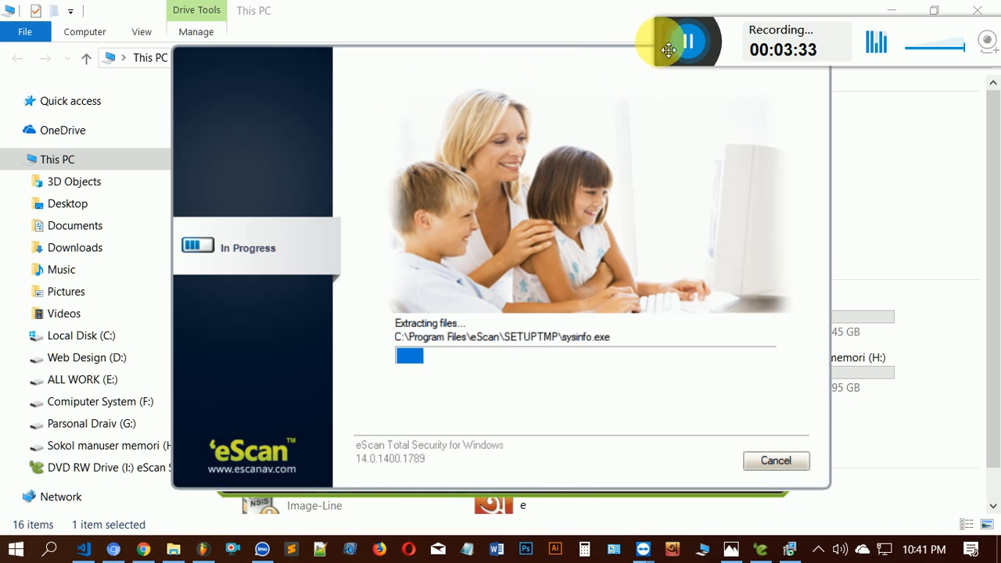
left_click_drag(665, 52, 700, 53)
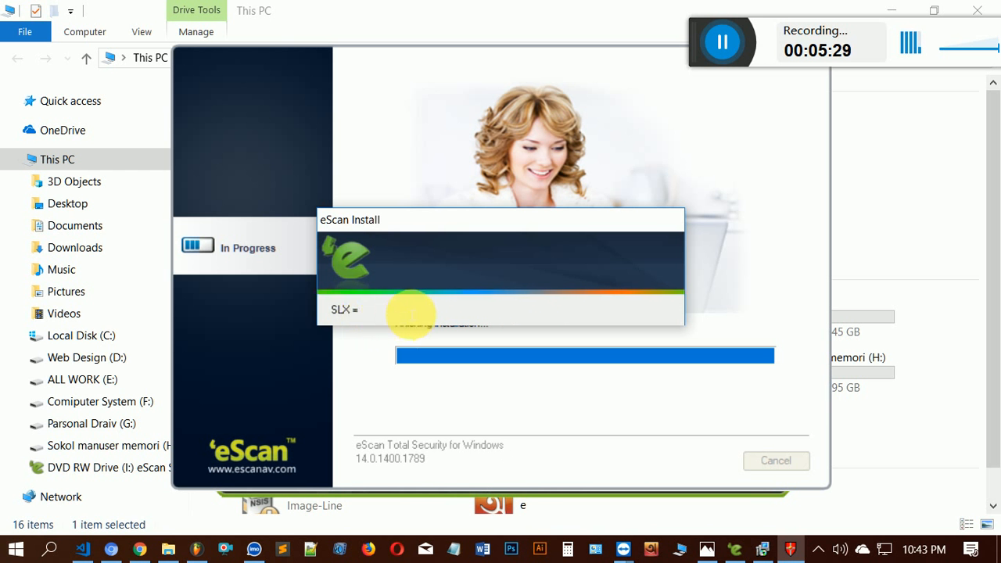
mouse_move(425, 223)
left_mouse_down()
mouse_move(434, 277)
mouse_move(386, 284)
mouse_move(418, 231)
mouse_move(450, 250)
mouse_move(443, 284)
mouse_move(418, 270)
mouse_move(417, 229)
left_mouse_up()
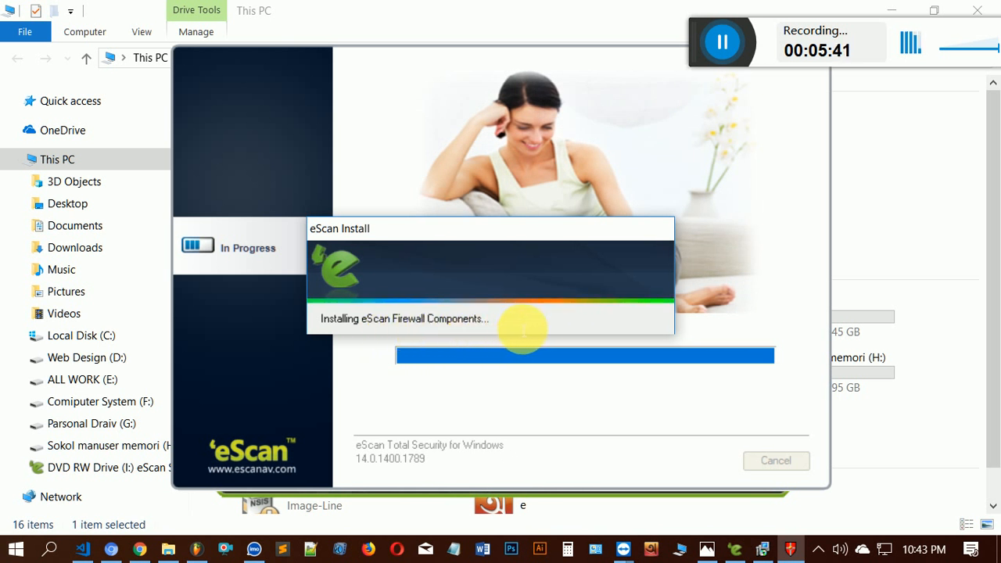
left_click_drag(509, 322, 322, 323)
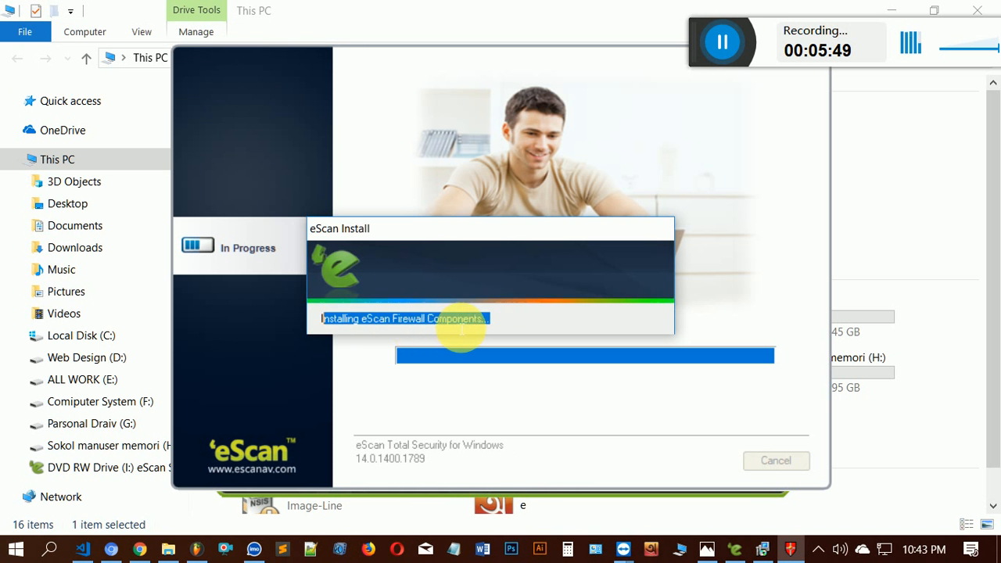
left_click_drag(429, 318, 500, 327)
left_click(498, 320)
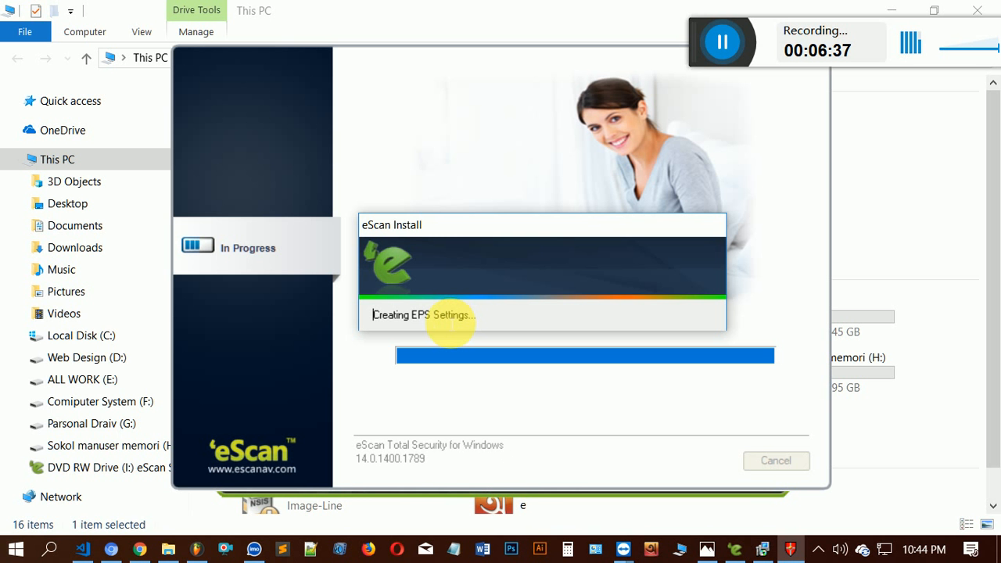
left_click_drag(471, 322, 494, 322)
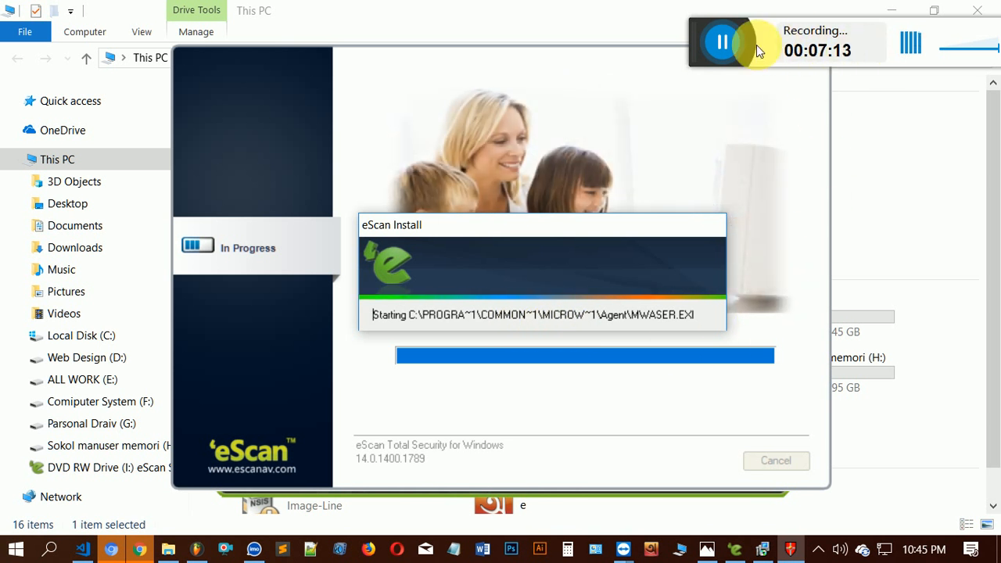
left_click_drag(708, 47, 577, 67)
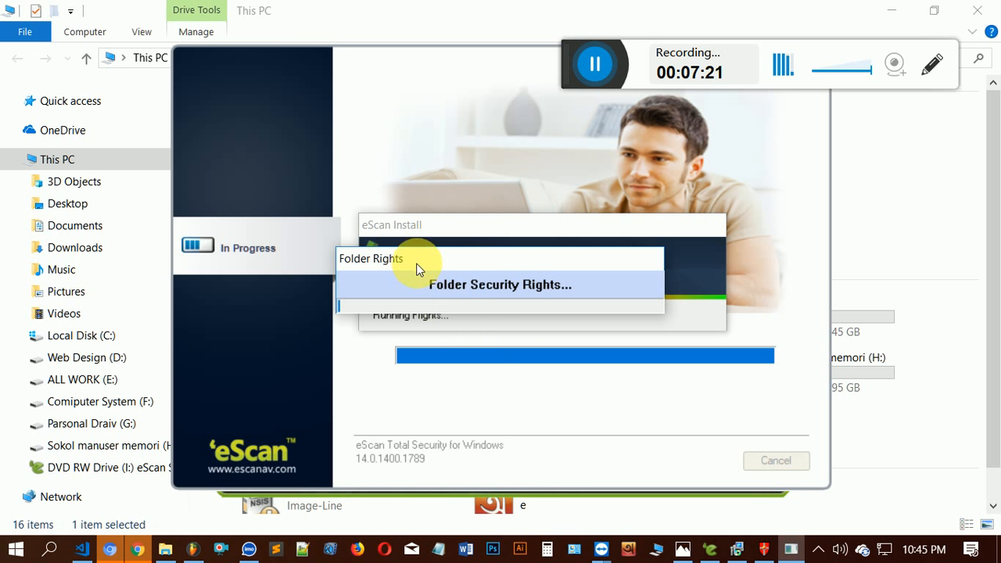
left_click_drag(417, 263, 459, 165)
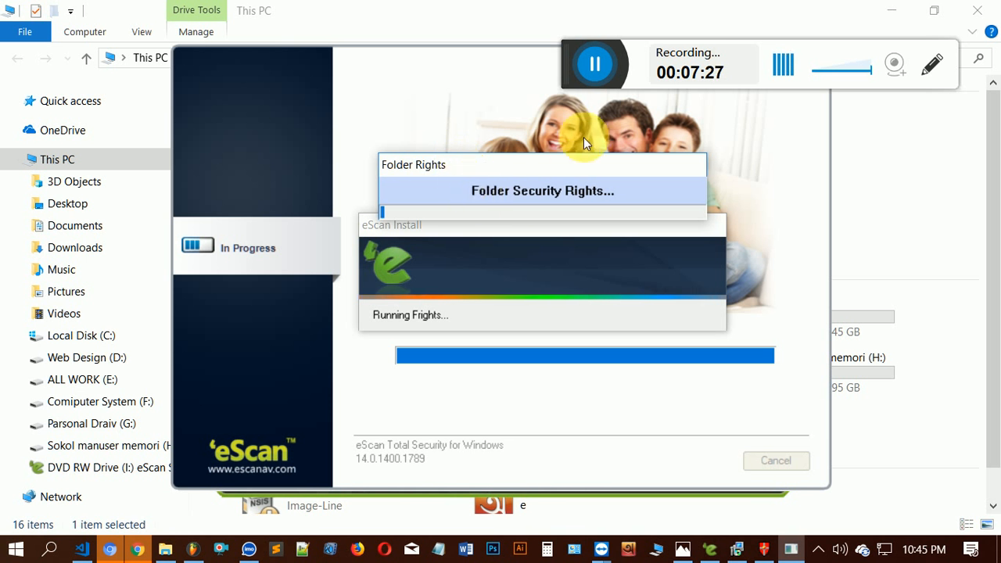
left_click_drag(577, 75, 602, 35)
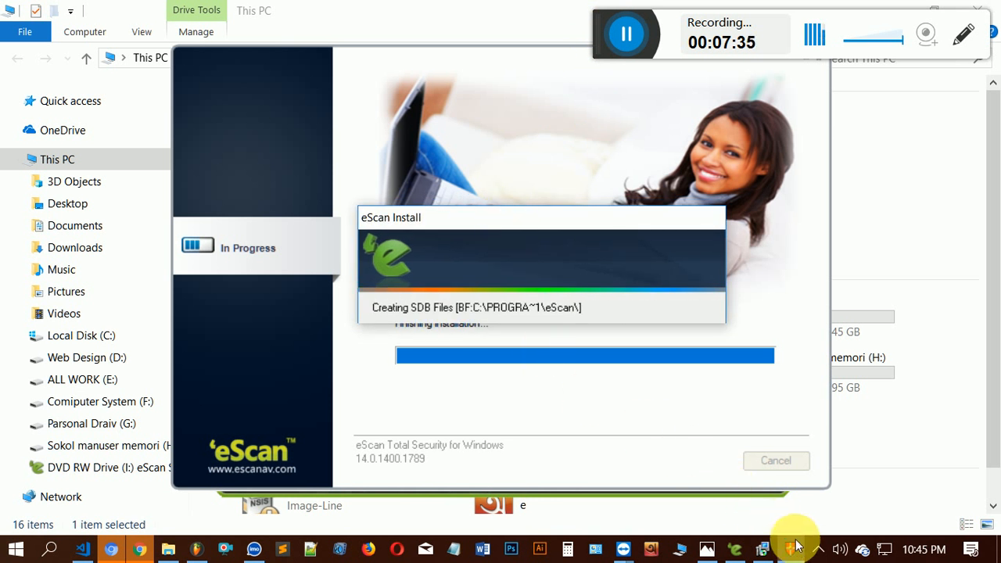
- Check the hidden notification icons and shift the eScan Install progress window slightly lower over the installer
mouse_move(797, 553)
mouse_move(785, 478)
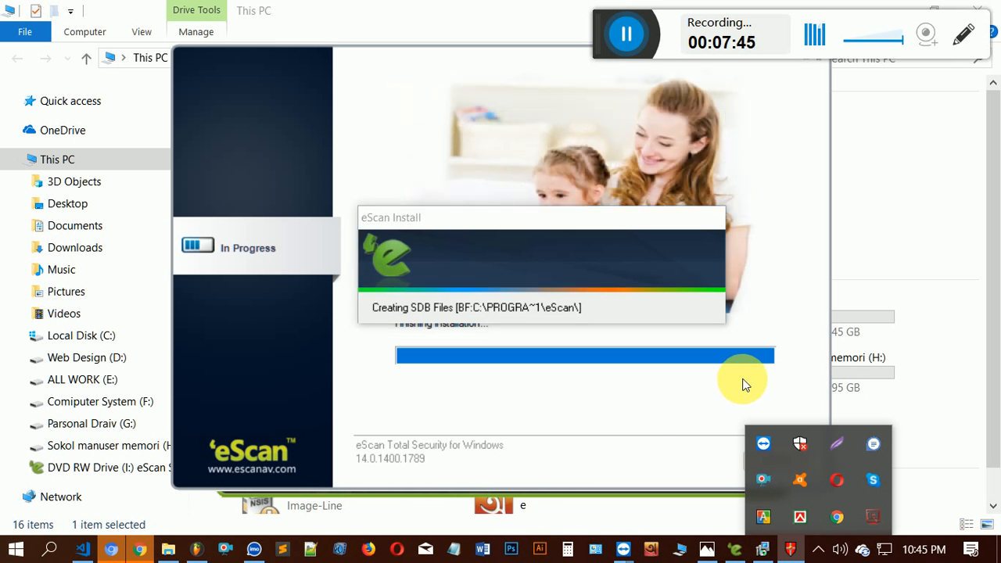
left_click(790, 551)
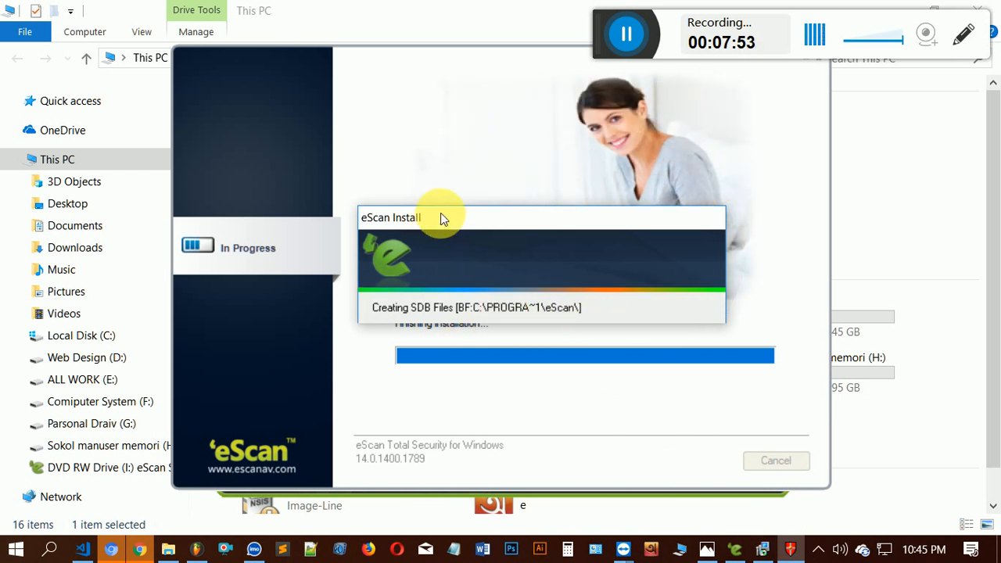
left_click_drag(446, 206, 478, 238)
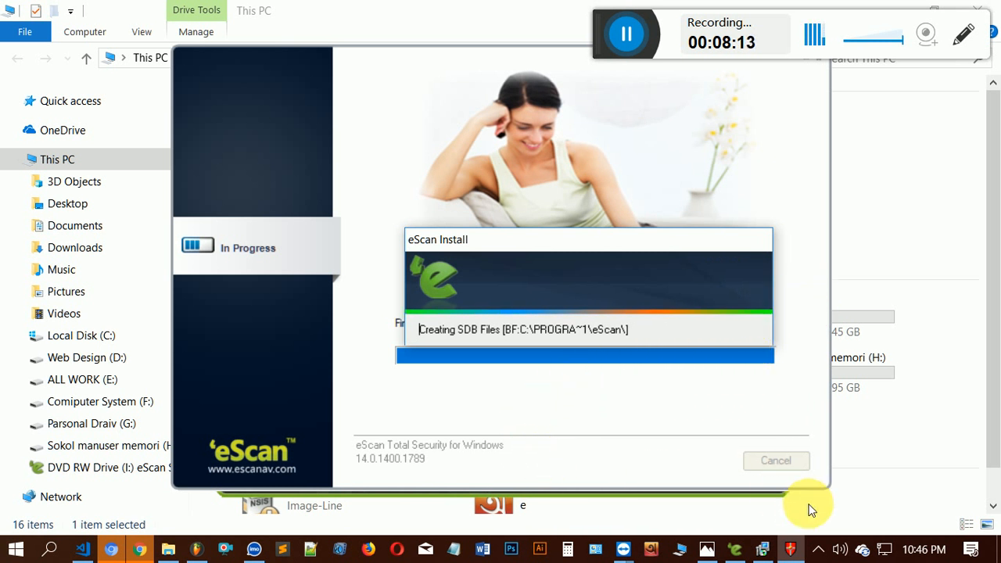
left_click(821, 552)
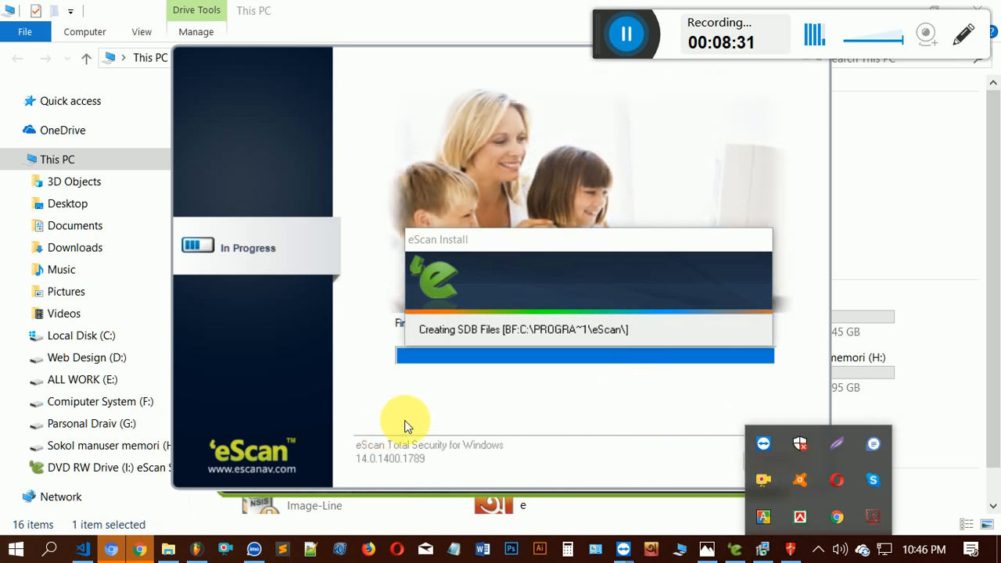
left_click(433, 421)
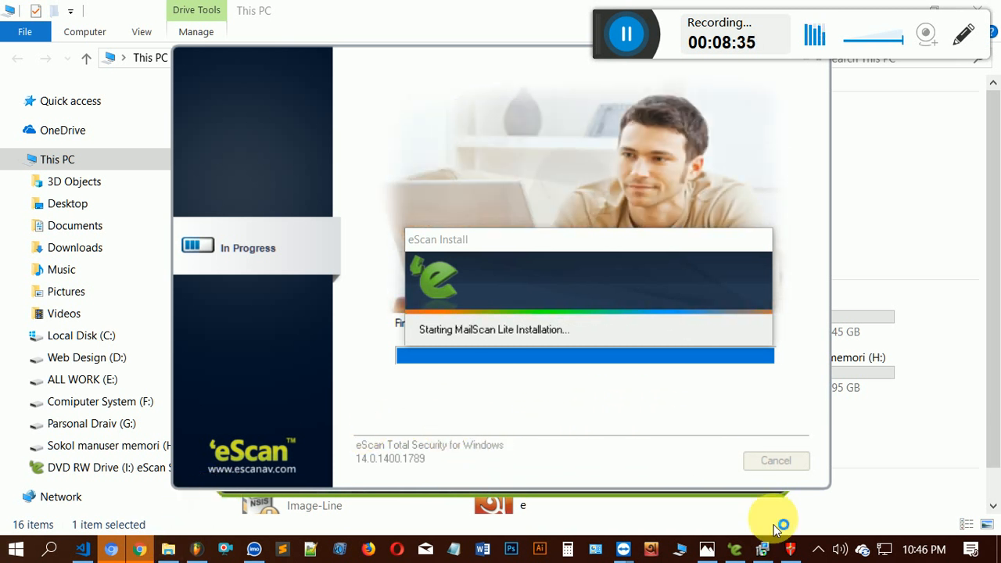
left_click(819, 548)
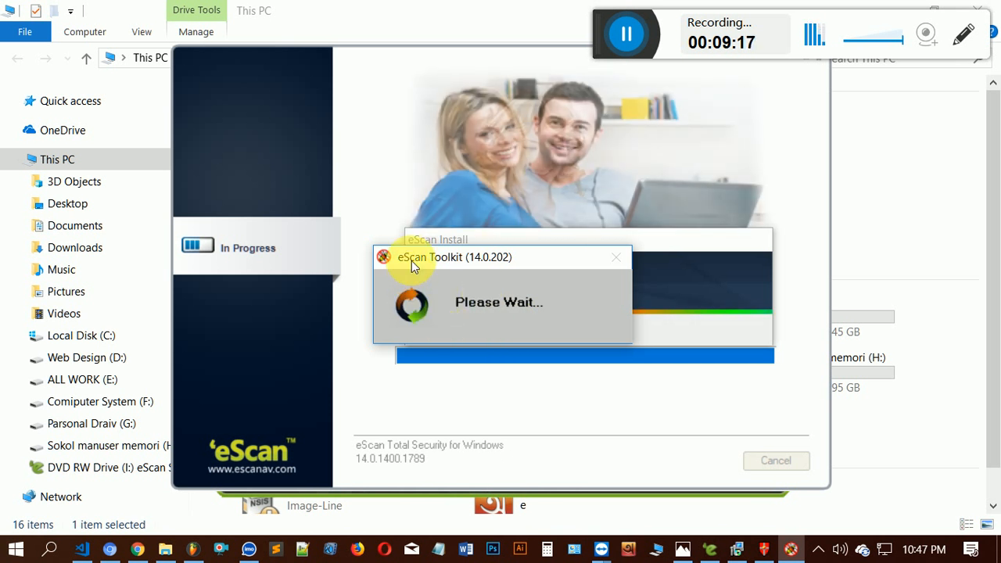
- Shift the eScan Toolkit wait window slightly, preview it, and check the security status among the hidden notification icons
left_click_drag(411, 260, 453, 243)
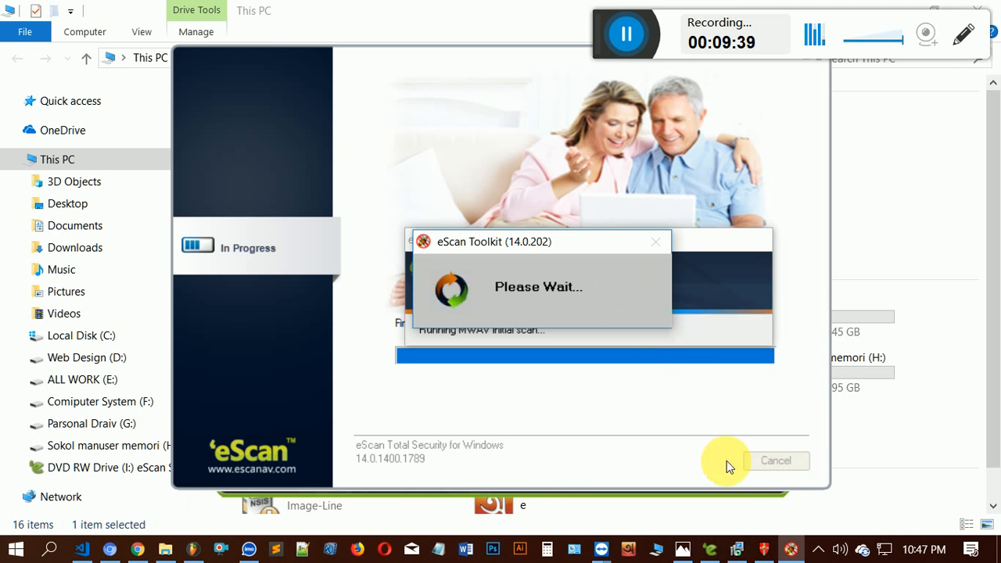
mouse_move(798, 551)
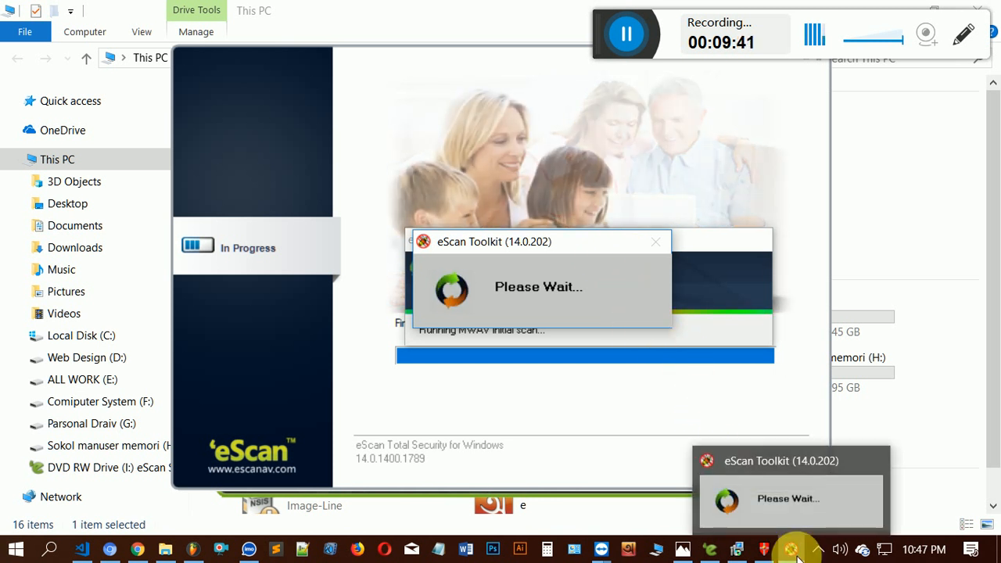
mouse_move(766, 553)
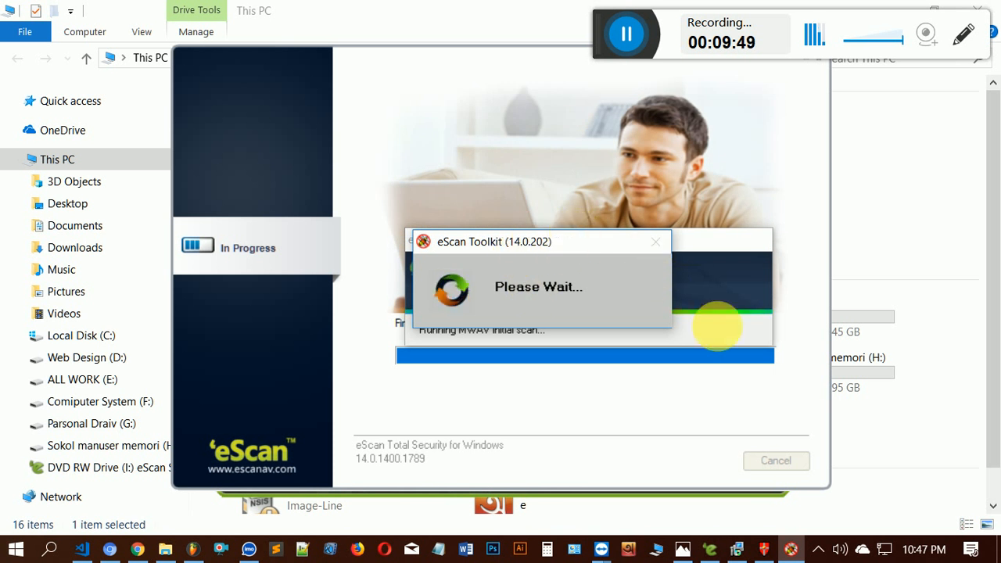
left_click(819, 550)
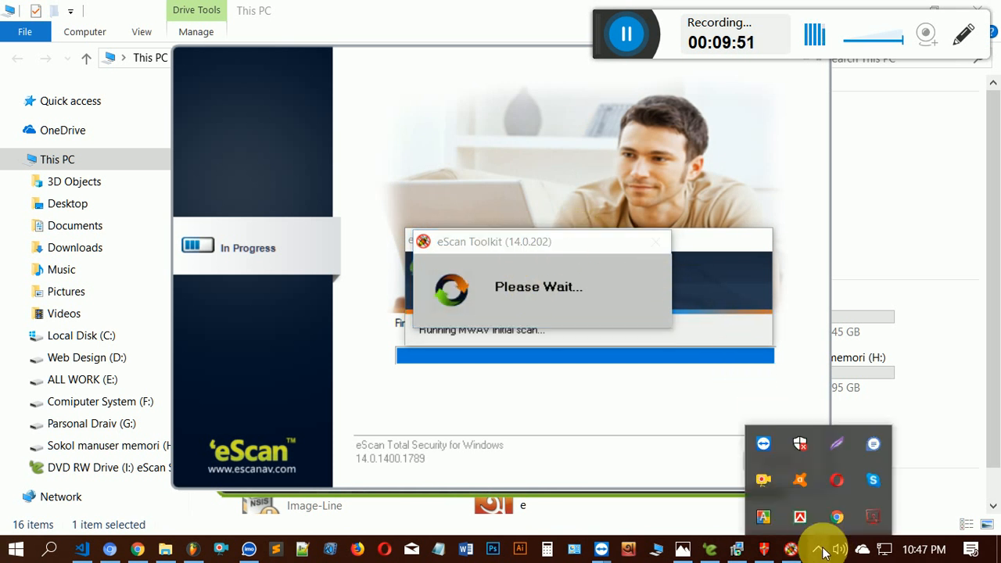
mouse_move(802, 485)
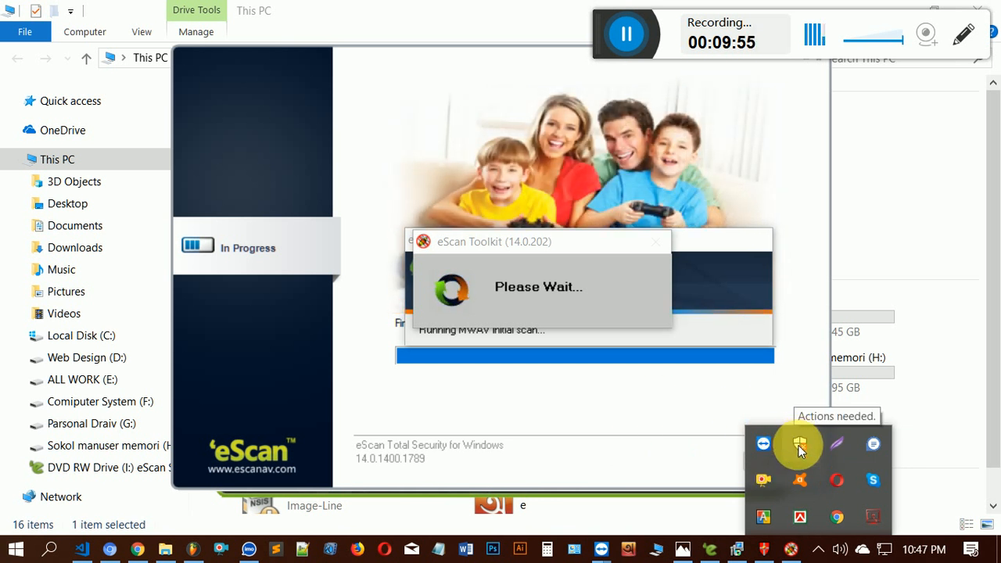
- Run avastclear.exe as administrator from the avast\Uninstall Avast Antivirus folder on the Comiputer System (F:) drive
left_click(165, 549)
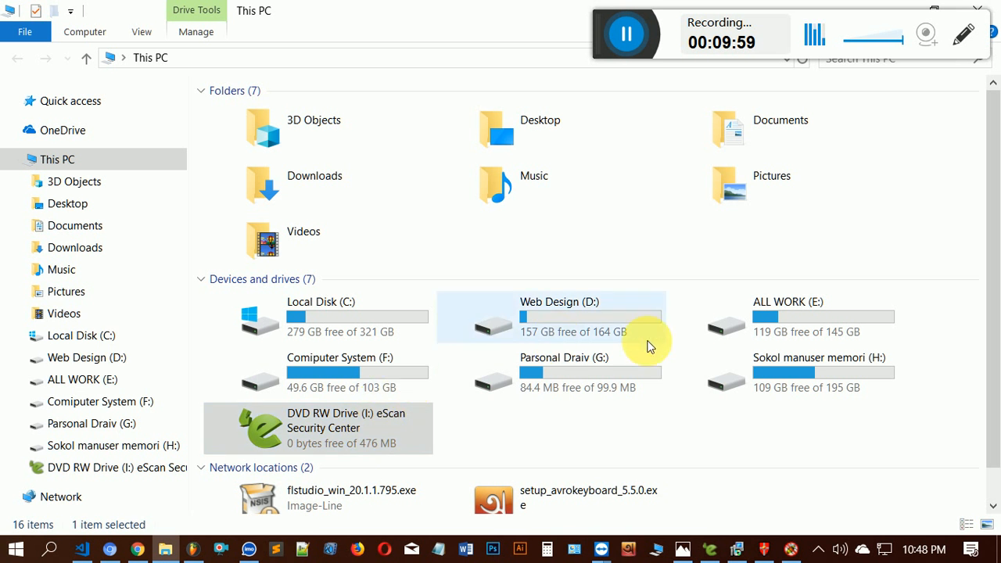
left_click(374, 378)
double_click(337, 356)
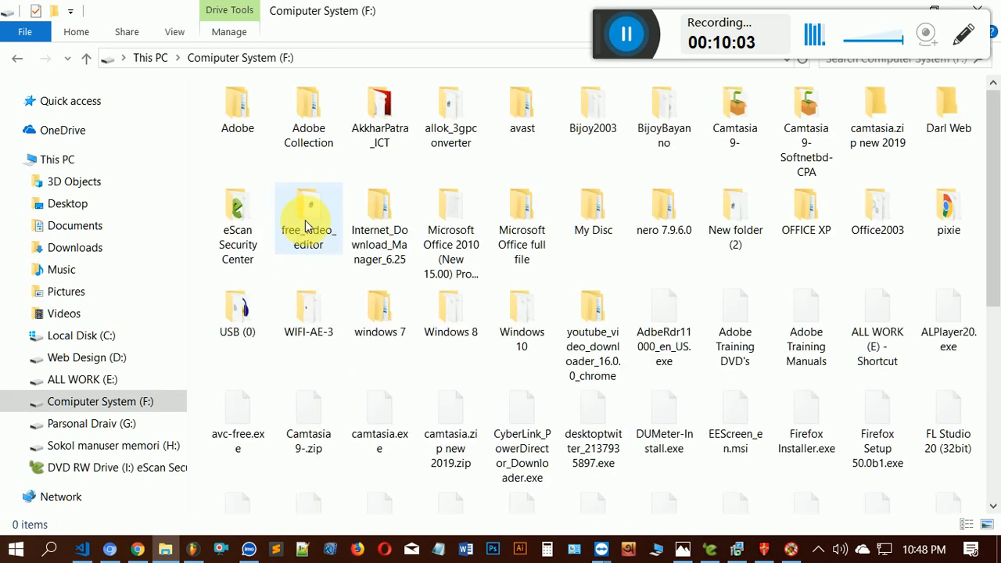
double_click(514, 117)
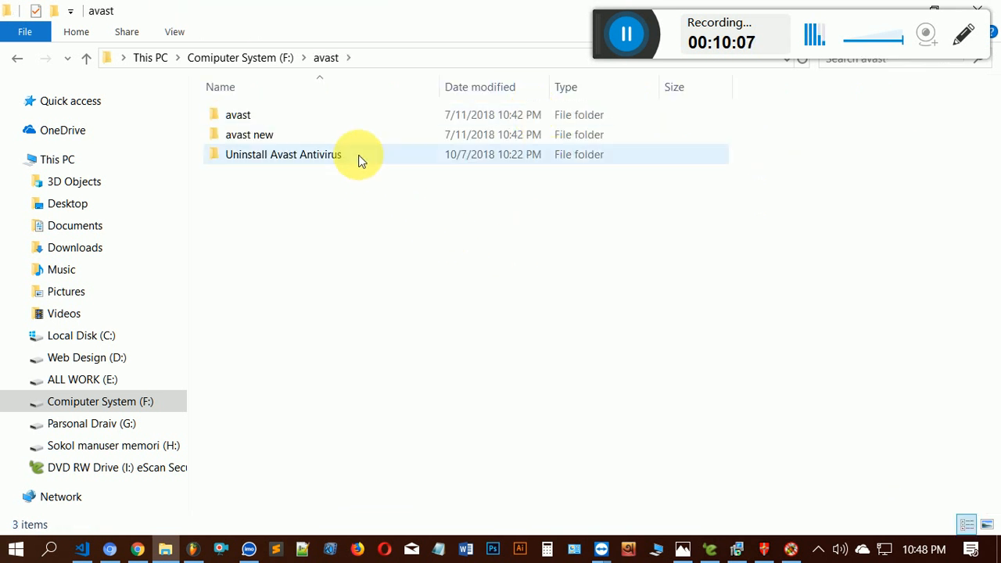
double_click(361, 156)
left_click(287, 118)
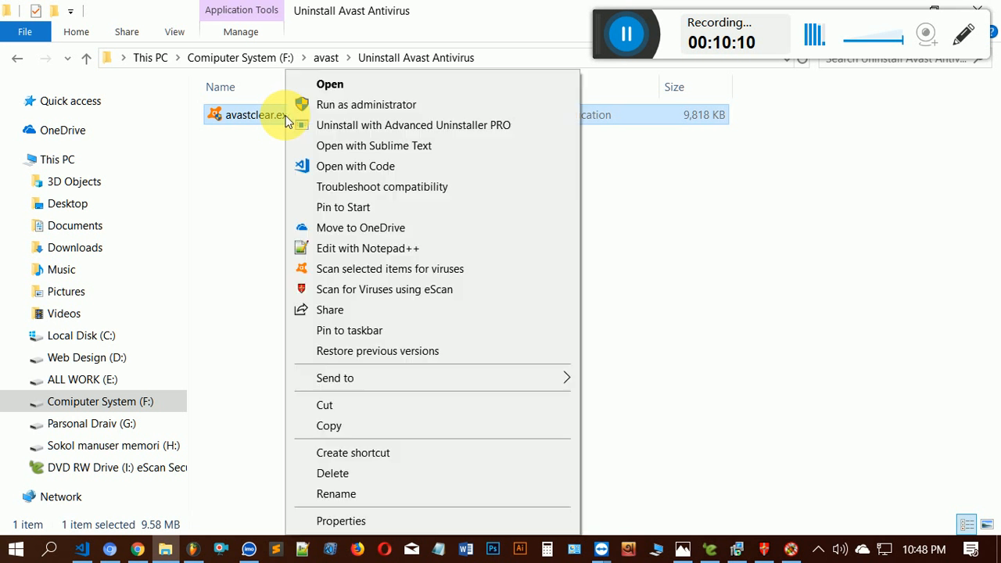
left_click(340, 104)
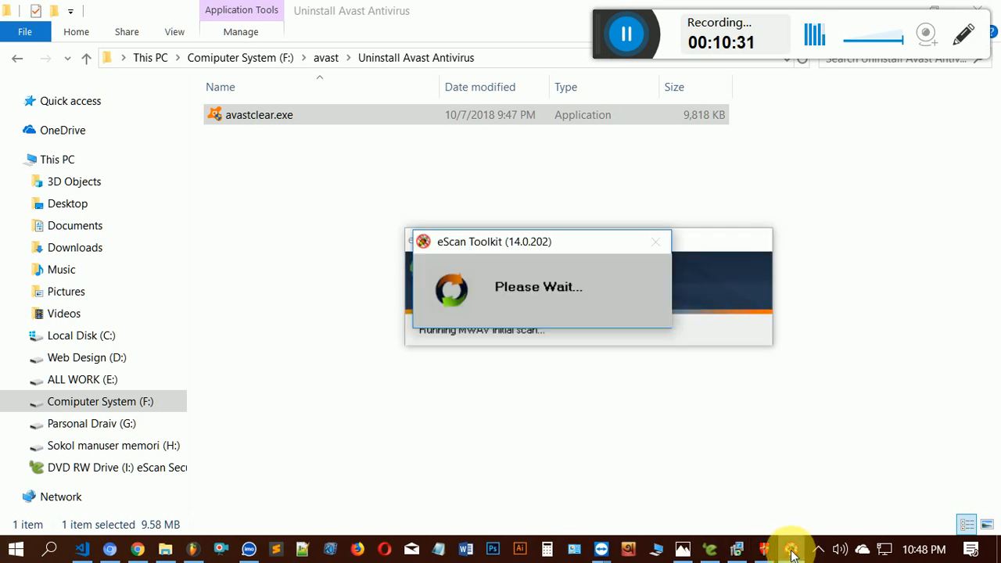
- Check the hidden notification icons again and enlarge the taskbar to two rows
left_click(818, 550)
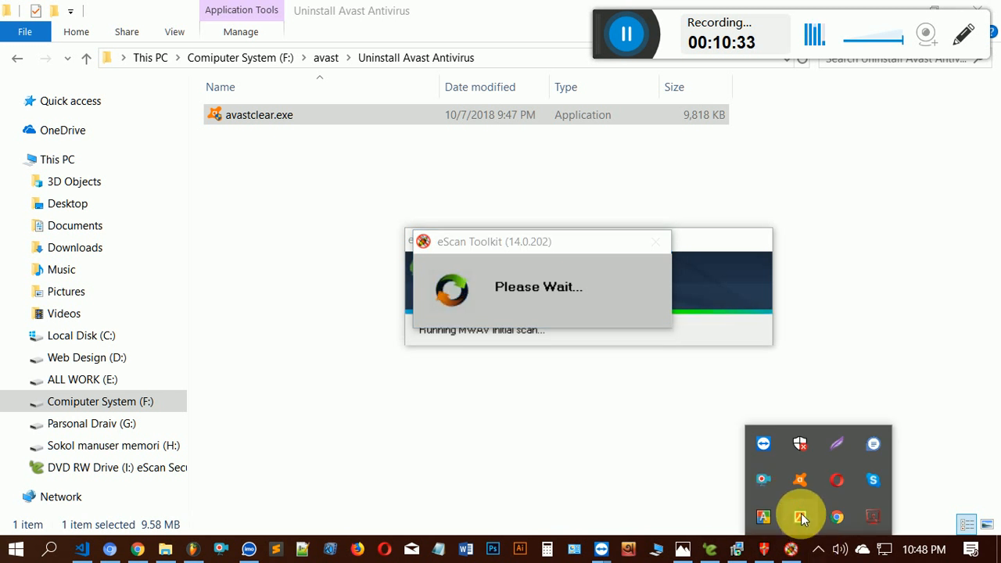
left_click(657, 487)
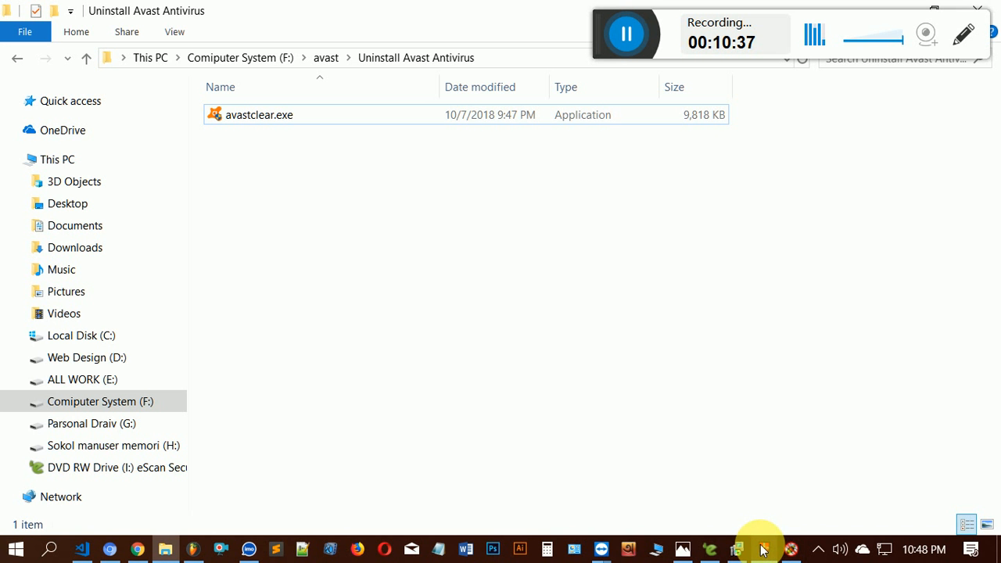
left_click(819, 550)
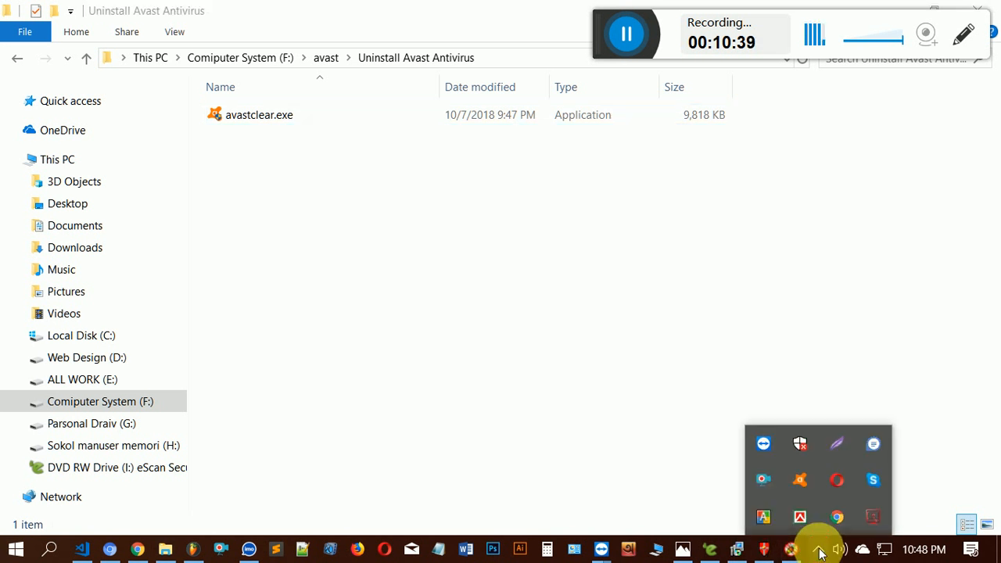
left_click(819, 551)
left_click_drag(799, 532, 798, 495)
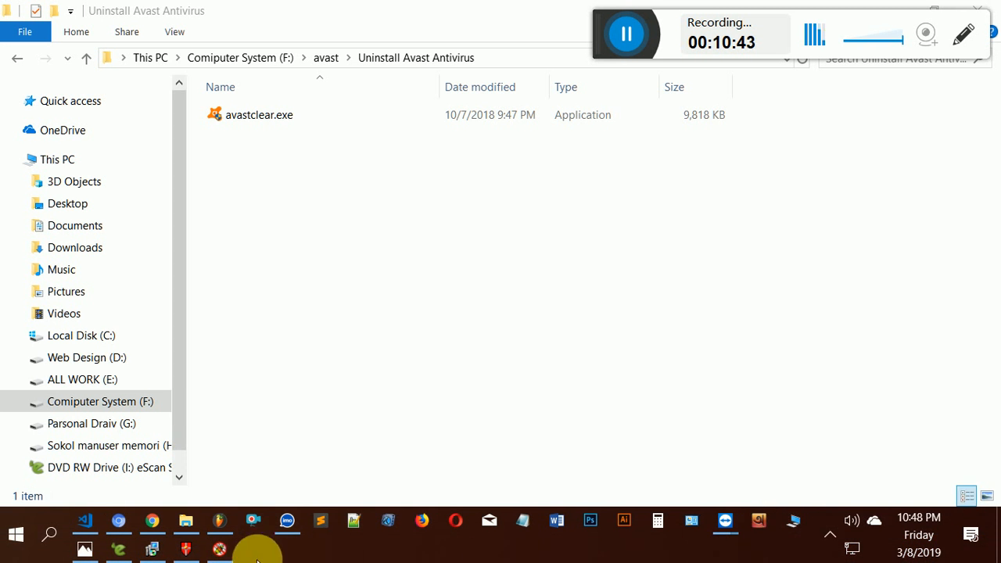
left_click(270, 246)
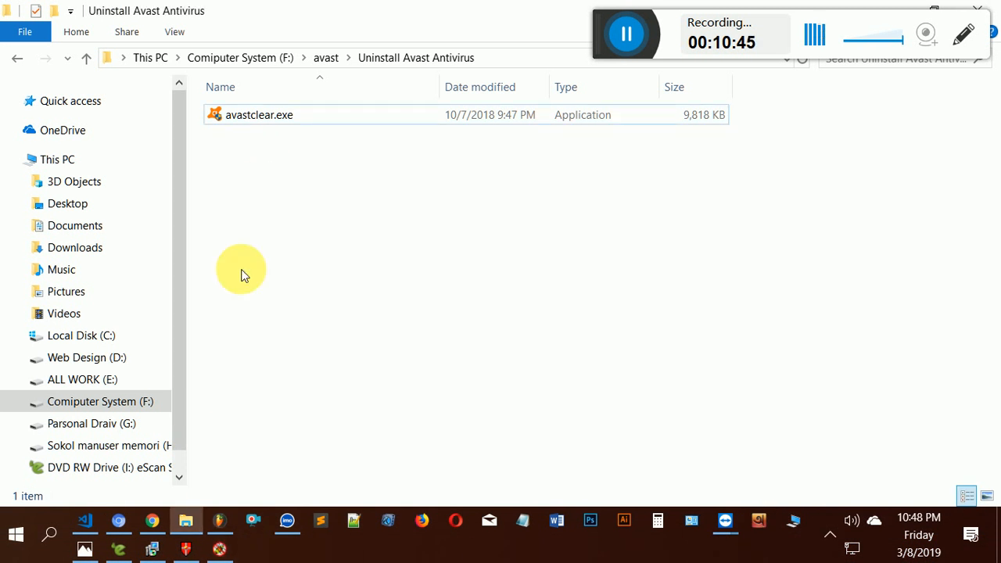
- Return to the avast folder, reopen Uninstall Avast Antivirus, and bring up the available actions for avastclear.exe
left_click(16, 61)
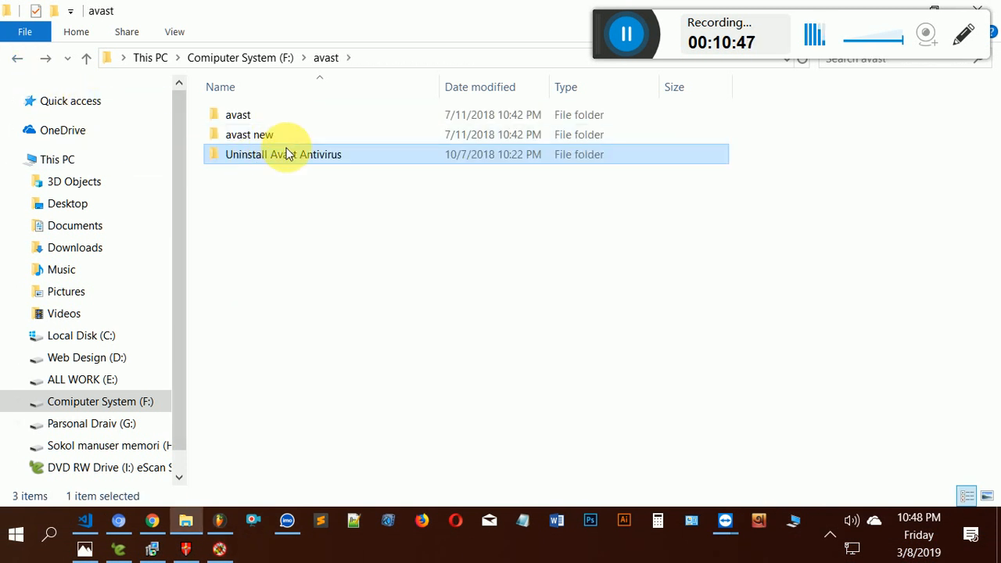
double_click(365, 154)
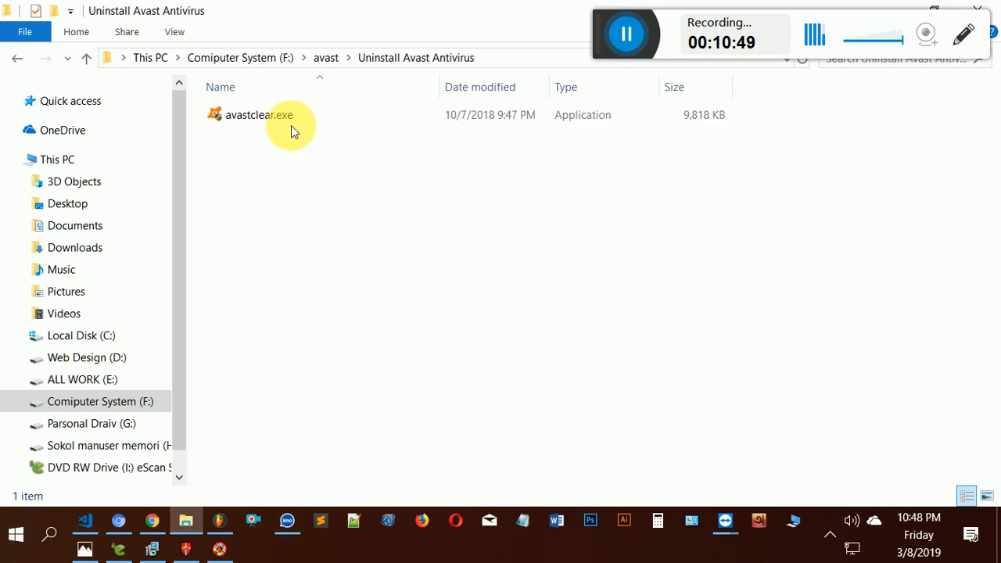
left_click(284, 121)
right_click(283, 121)
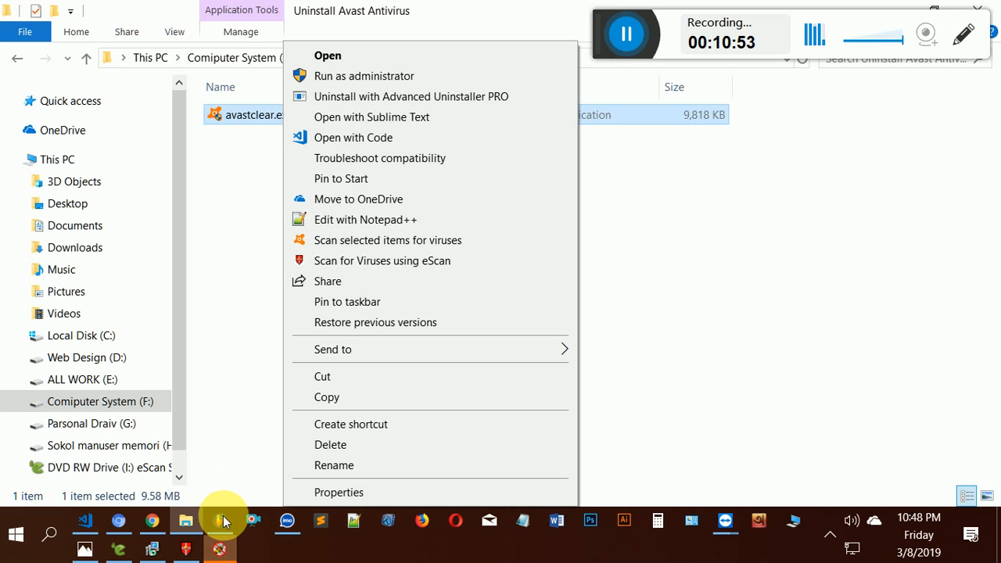
- View the eScan toolkit scan with the eScan Install window, and clear and refresh the desktop
left_click(220, 550)
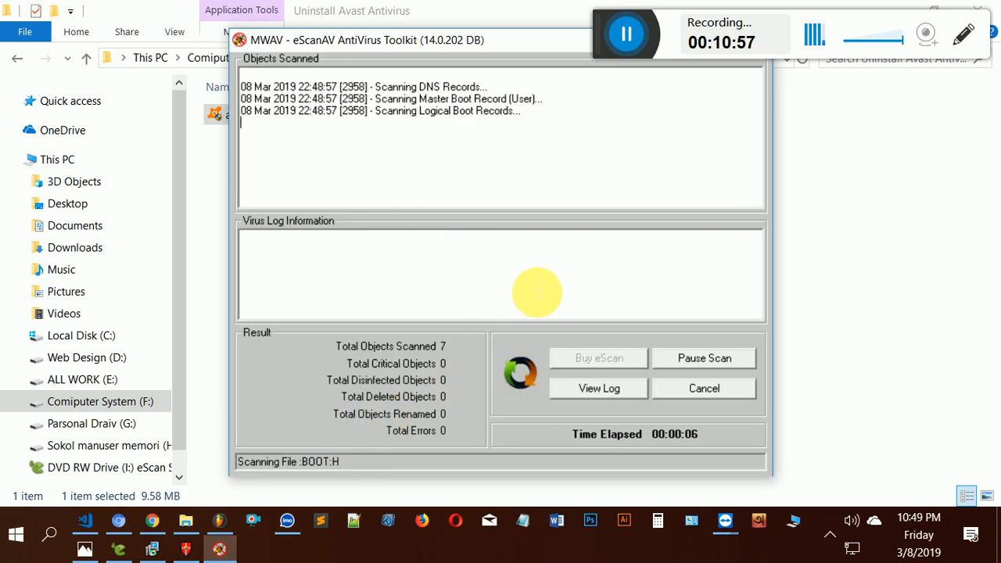
left_click(186, 547)
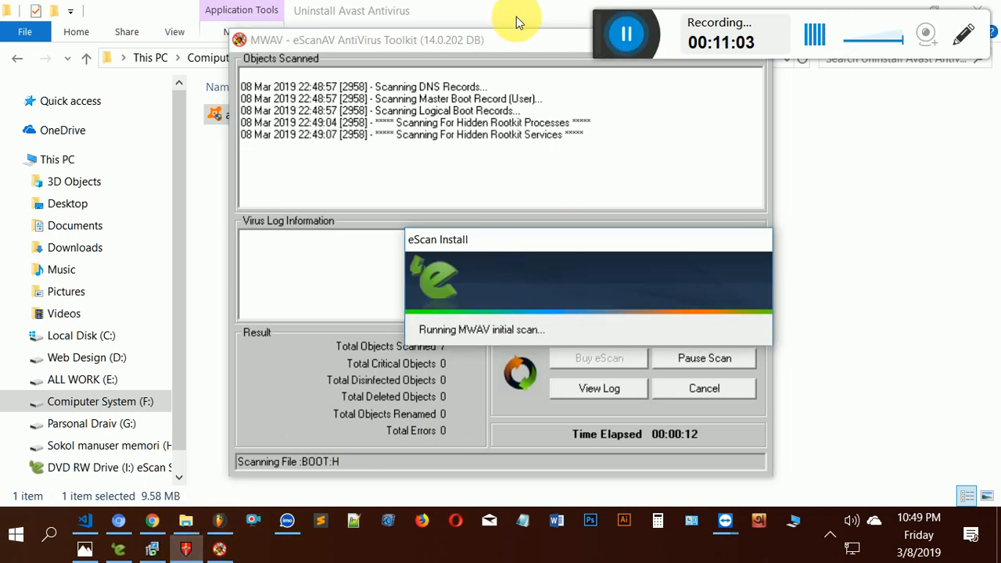
key("super+d")
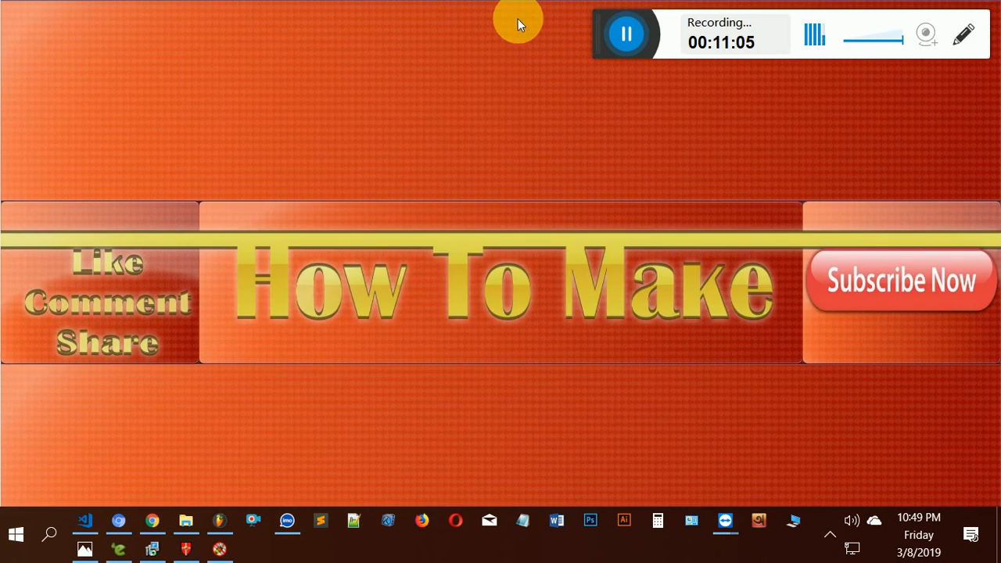
right_click(509, 25)
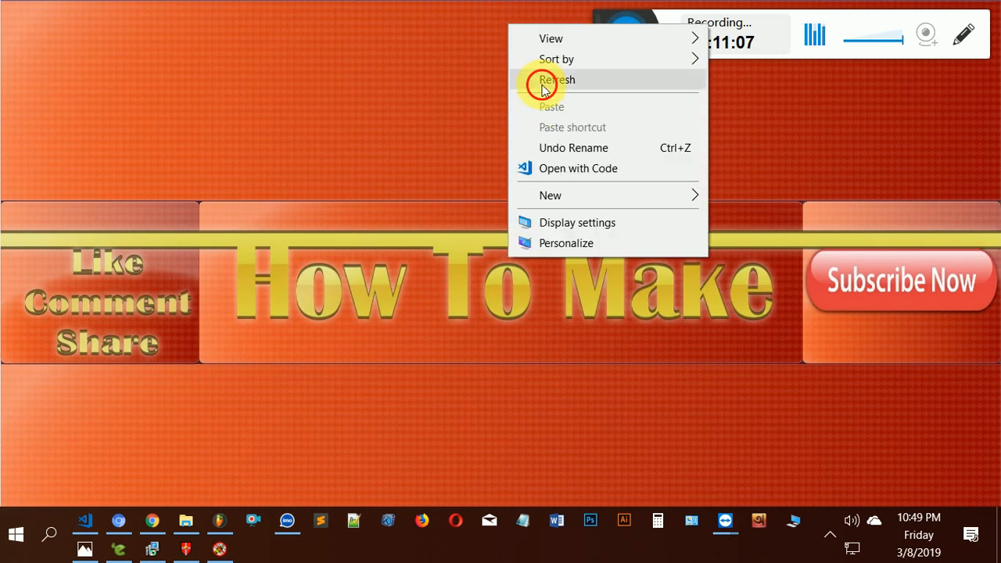
left_click(546, 88)
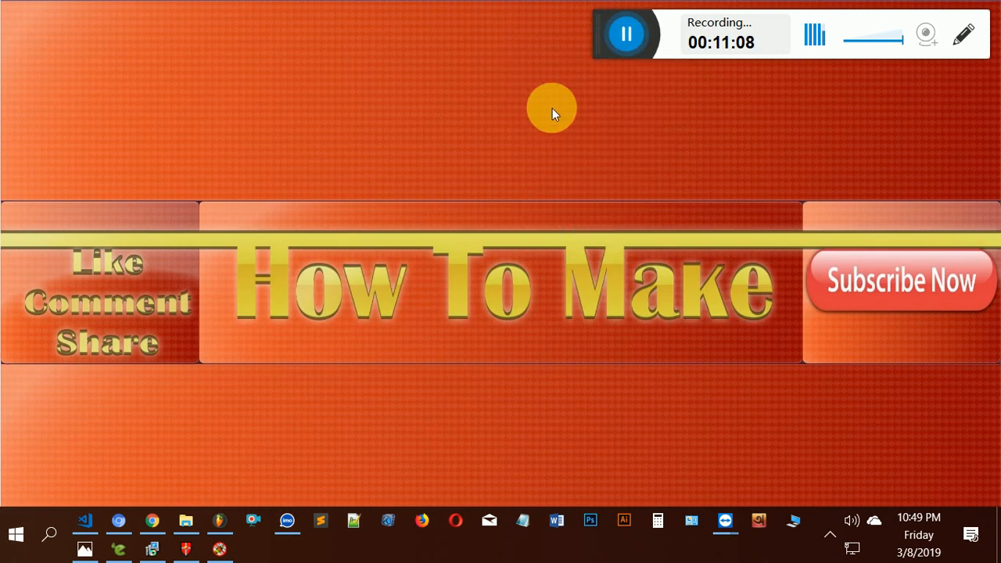
- Bring back the eScan toolkit scan to check its progress, and minimize it to bring the eScan Install window forward
left_click(211, 552)
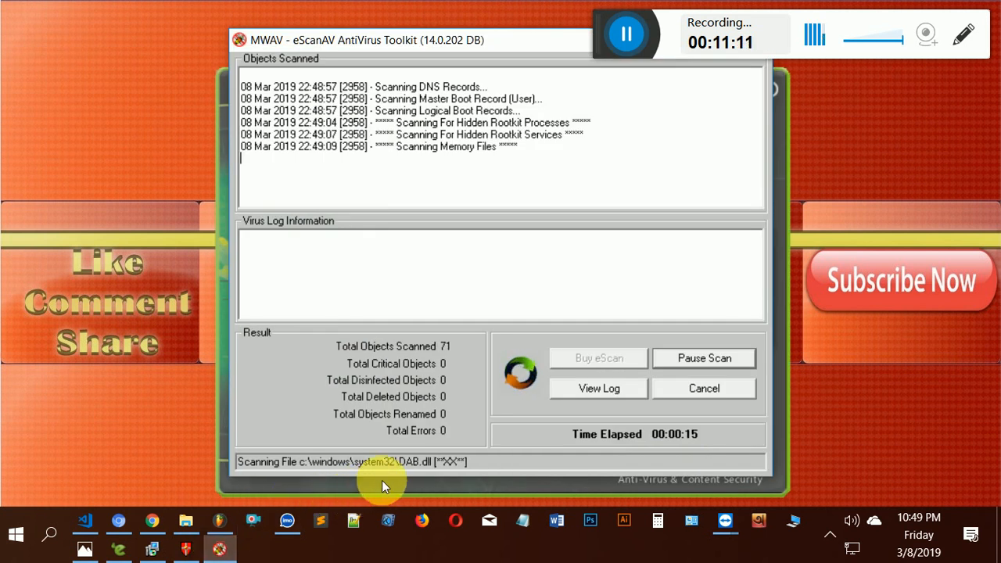
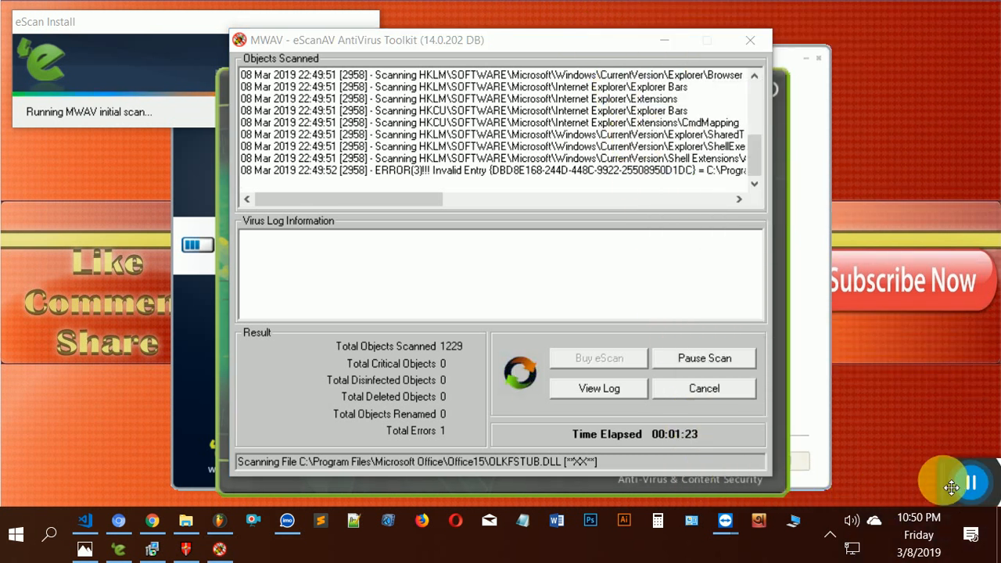
left_click(655, 37)
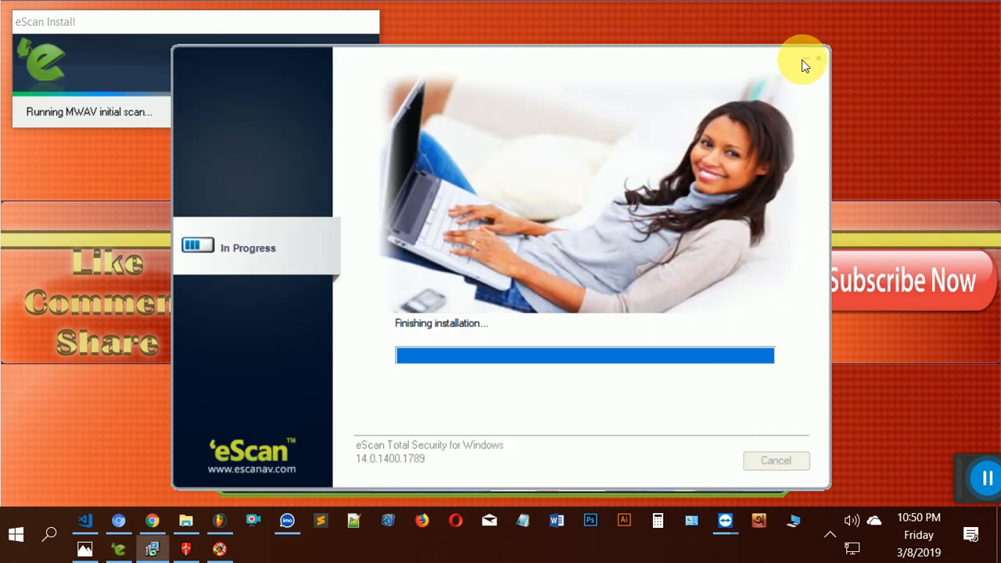
left_click(213, 21)
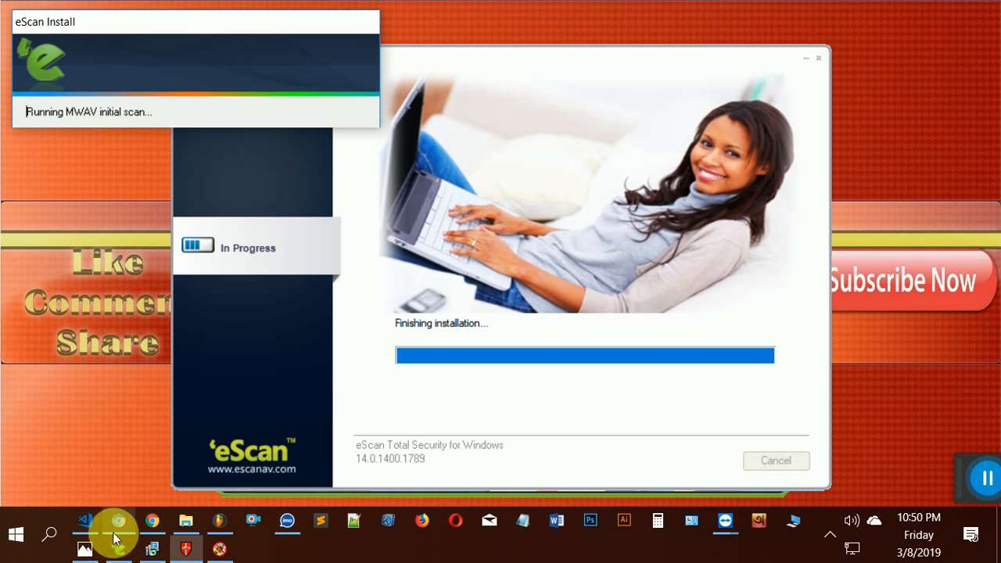
- Search the computer's programs for avast
left_click(16, 535)
type("av")
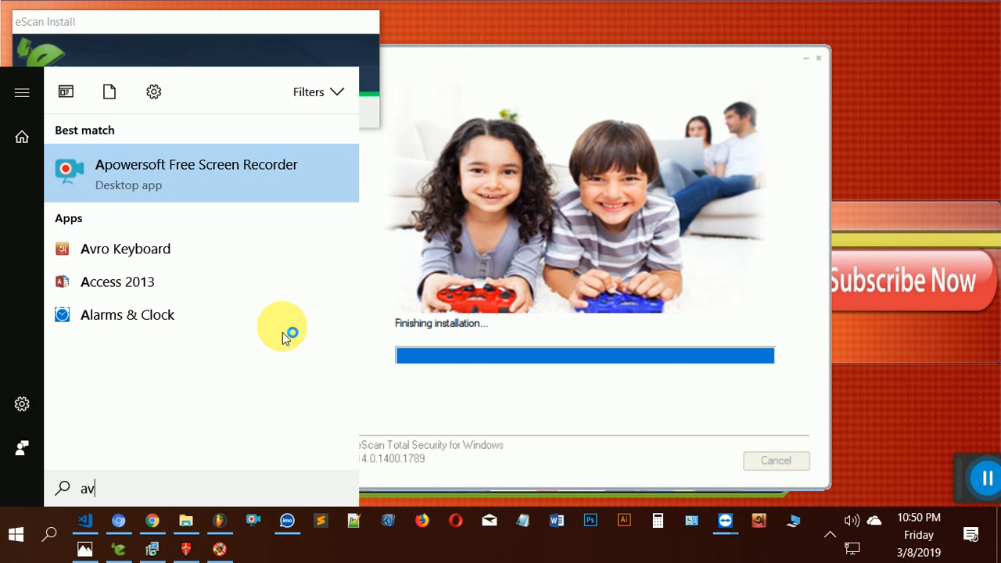
type("ast")
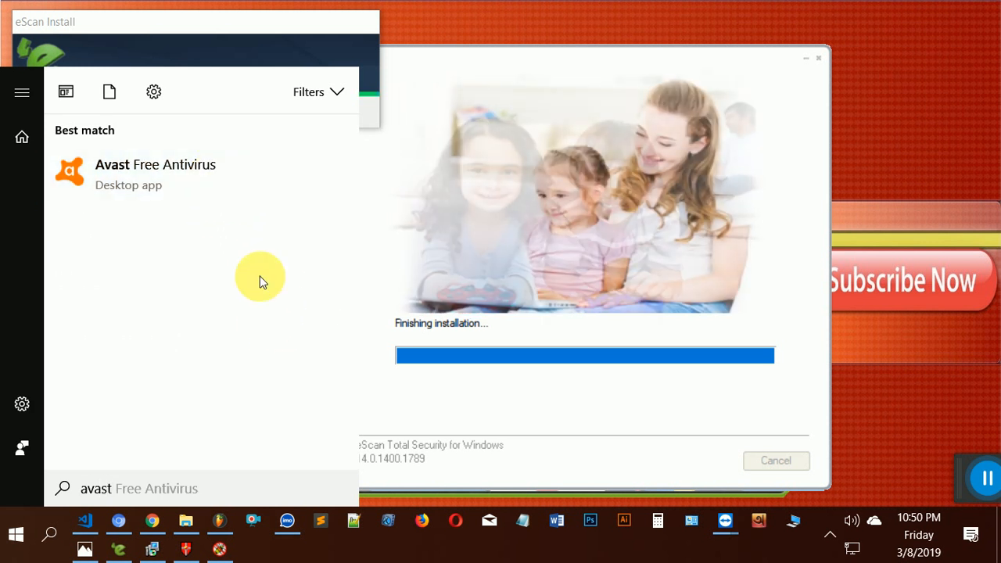
- Uninstall Avast Free Antivirus through Programs and Features, allowing its setup to run and choosing the uninstall option
right_click(244, 181)
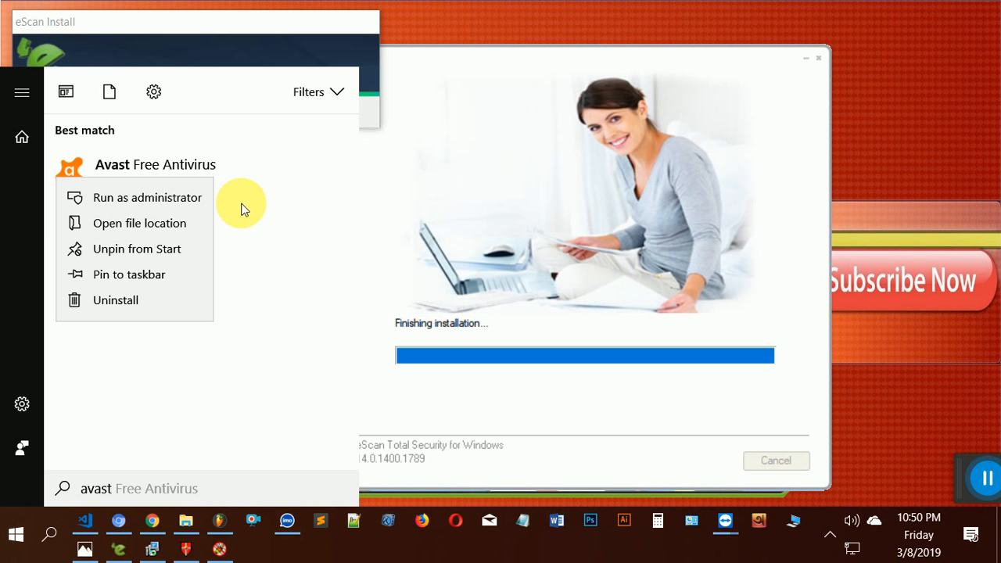
left_click(131, 298)
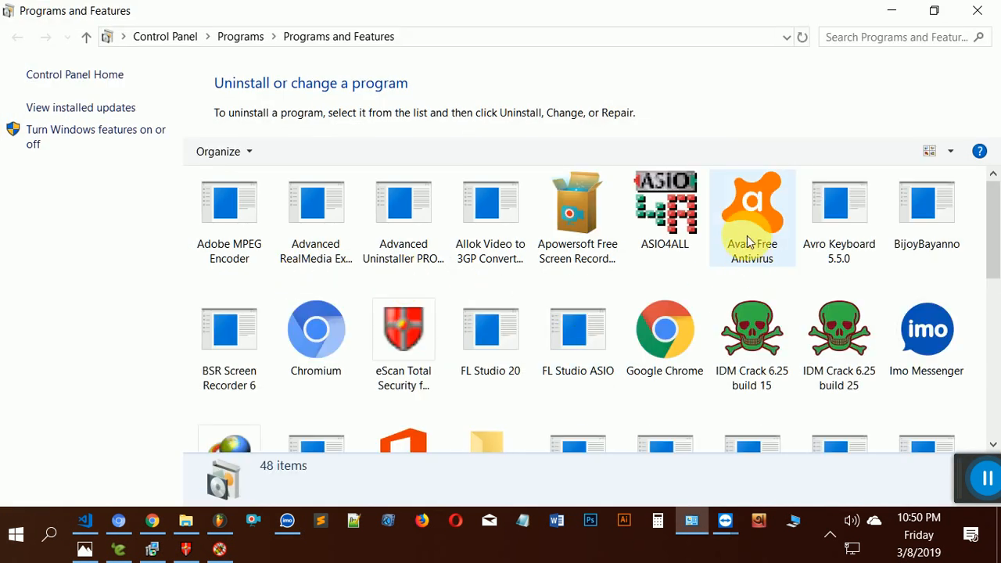
left_click(748, 241)
right_click(748, 240)
left_click(778, 244)
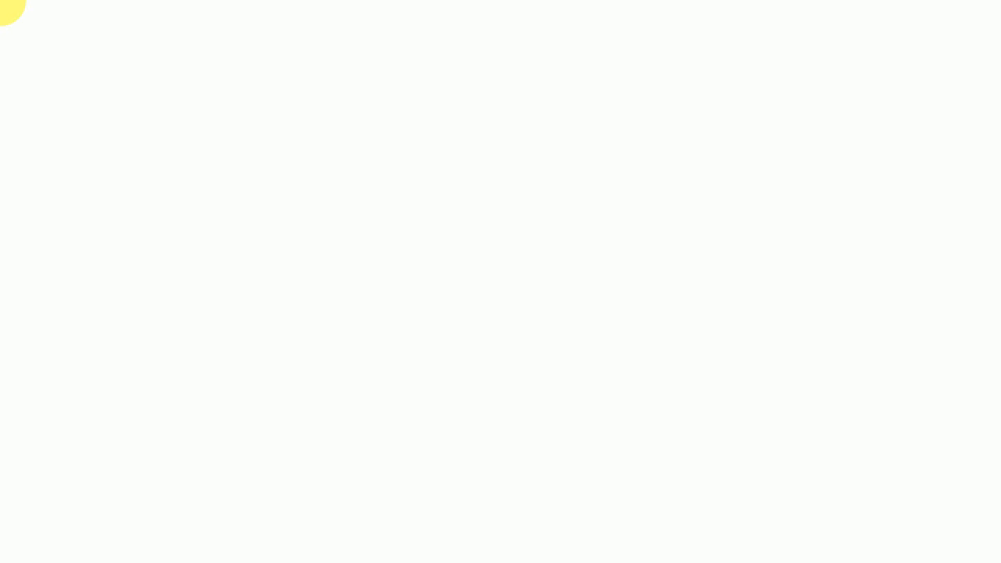
left_click(438, 390)
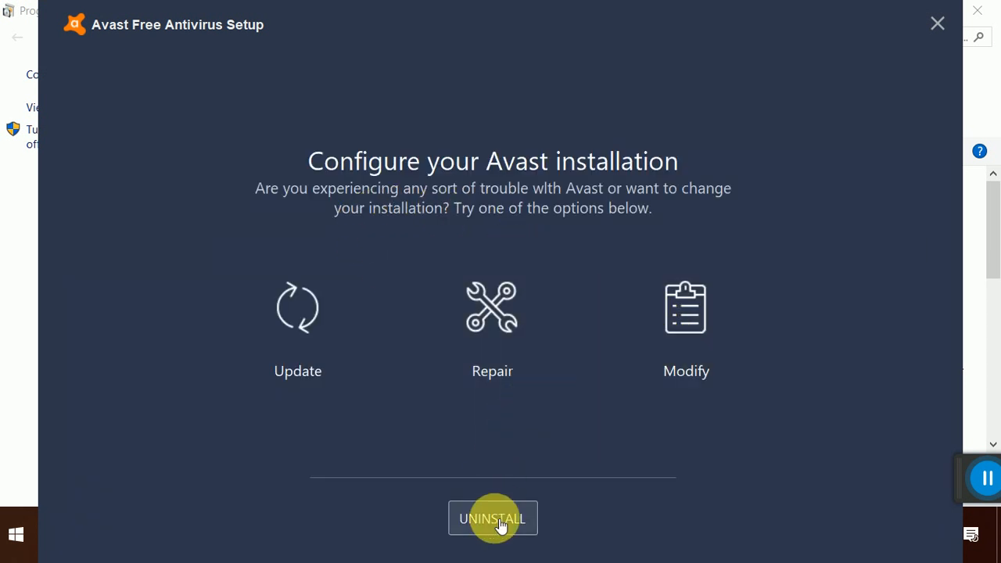
left_click(493, 518)
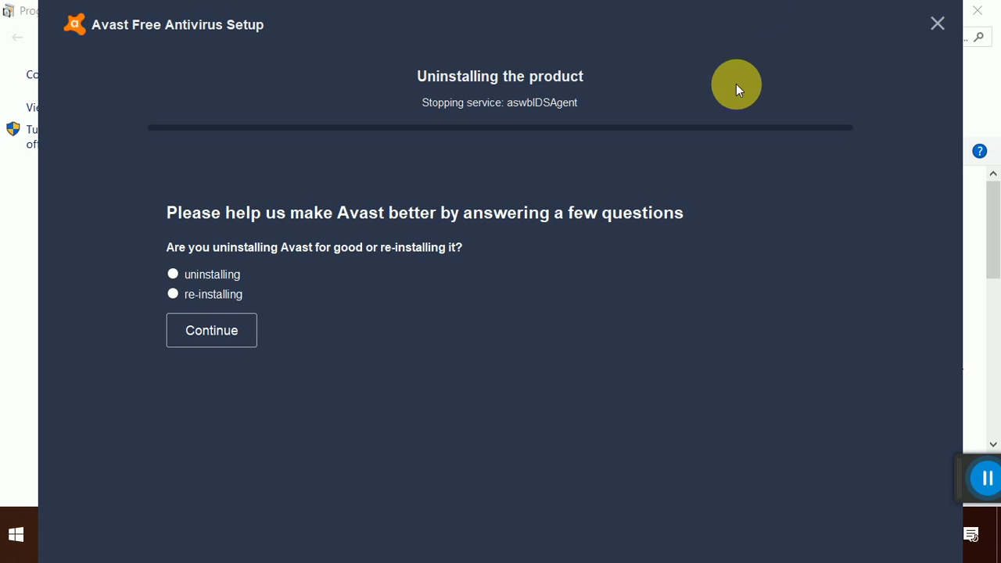
- Check the eScan toolkit scan while Avast is uninstalling, and minimize it to return to the Avast setup window
key("super")
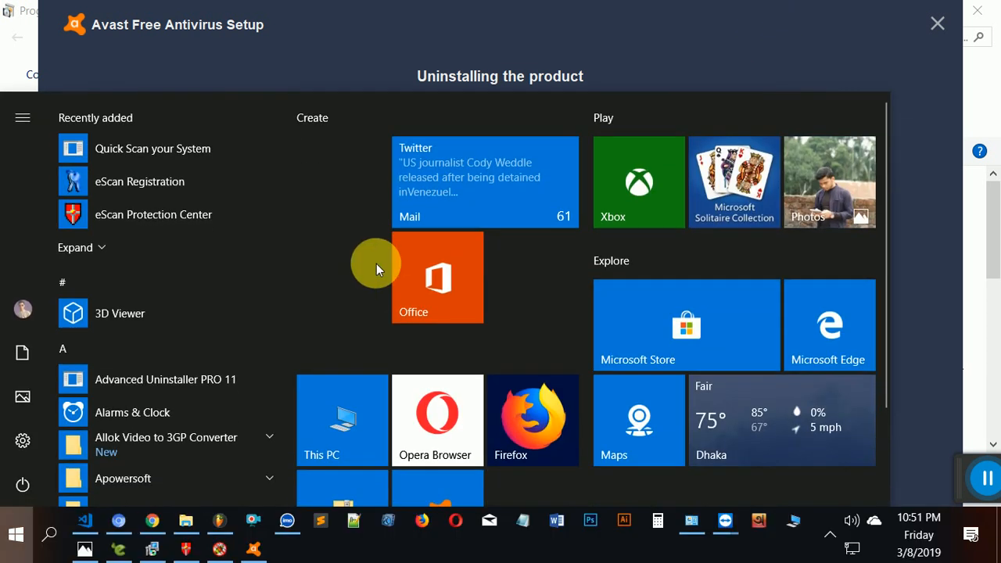
key("super")
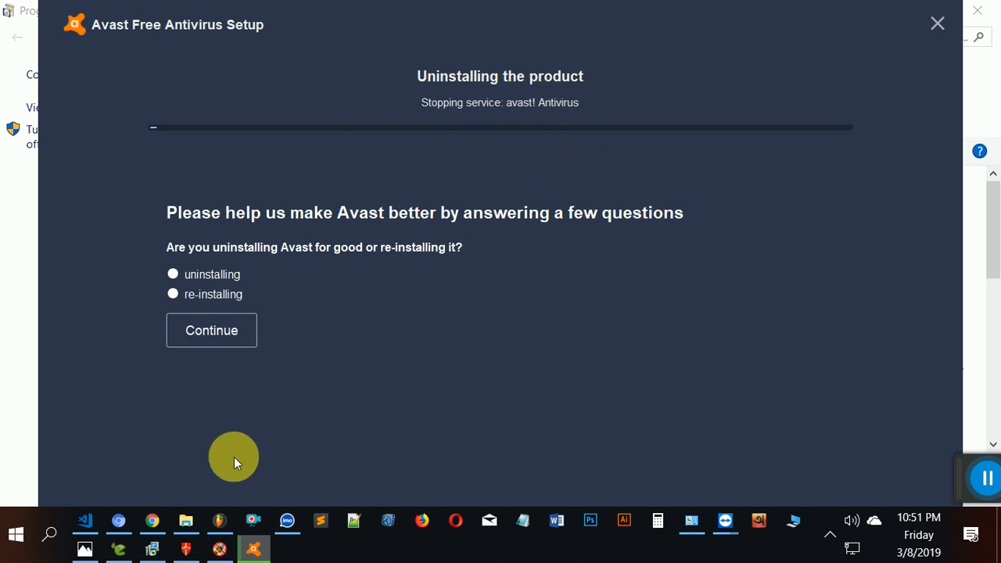
left_click(220, 556)
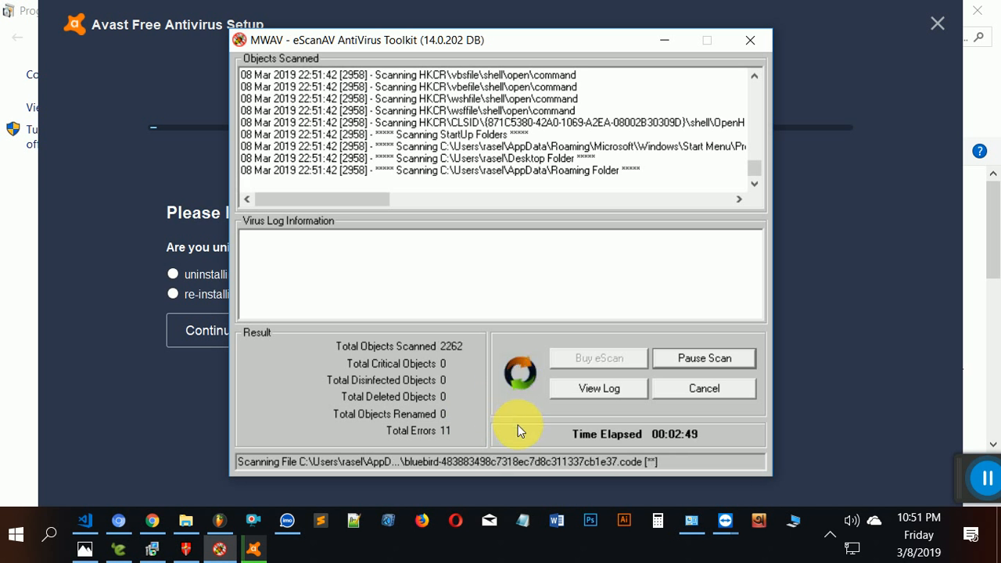
left_click_drag(978, 484, 840, 485)
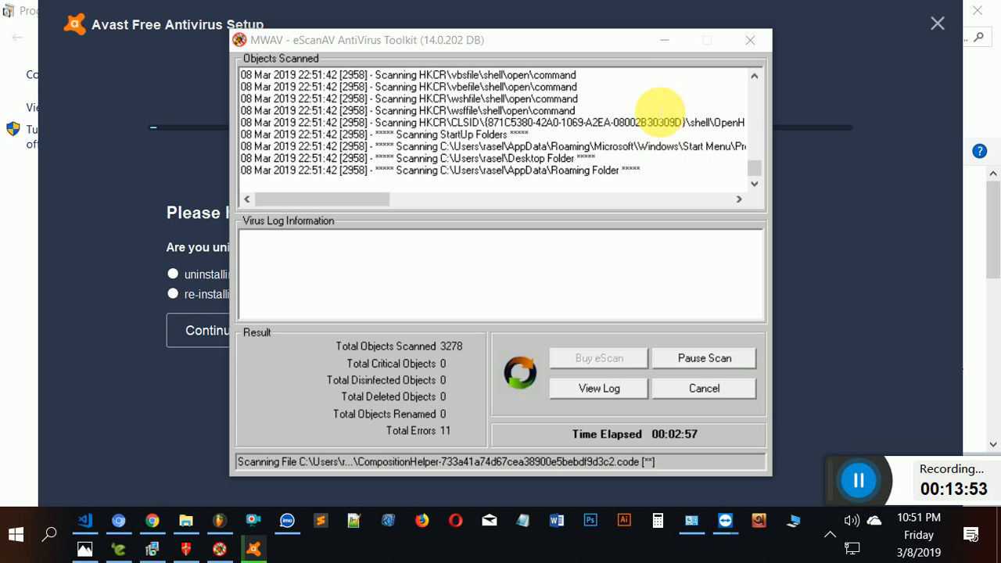
left_click(662, 40)
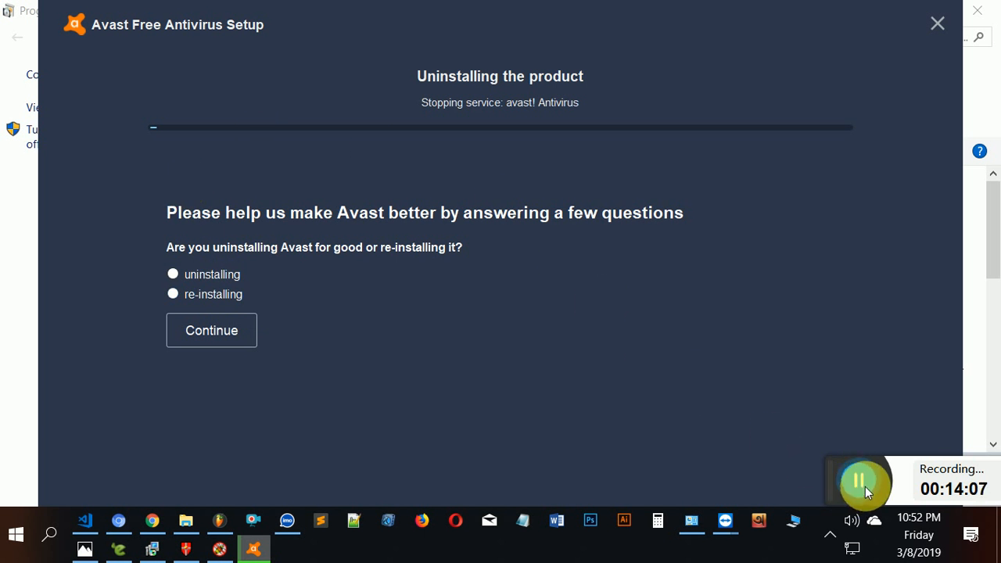
- Bring the eScan toolkit scan back into view to follow its progress, and dismiss the YouTube notification
left_click(220, 549)
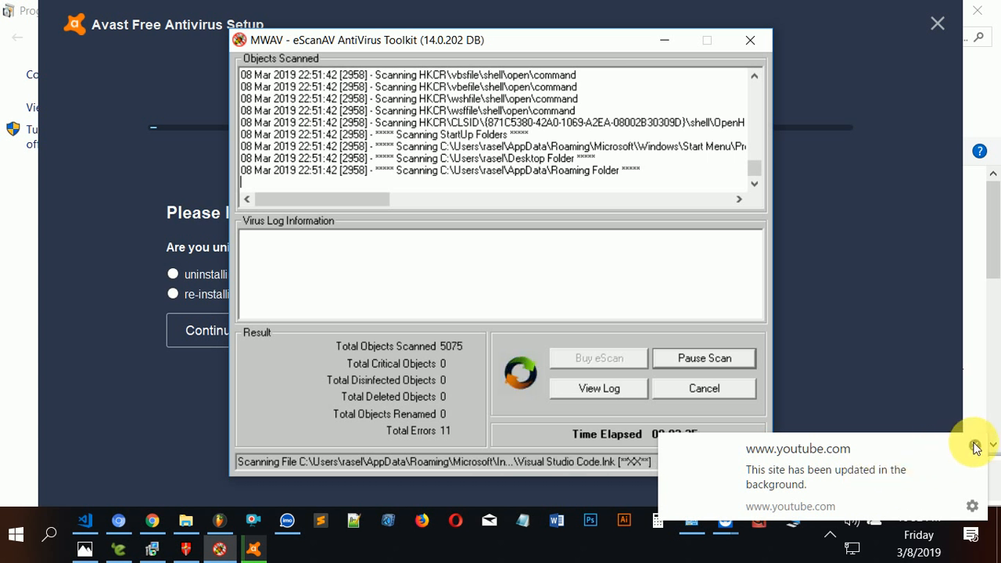
left_click(975, 445)
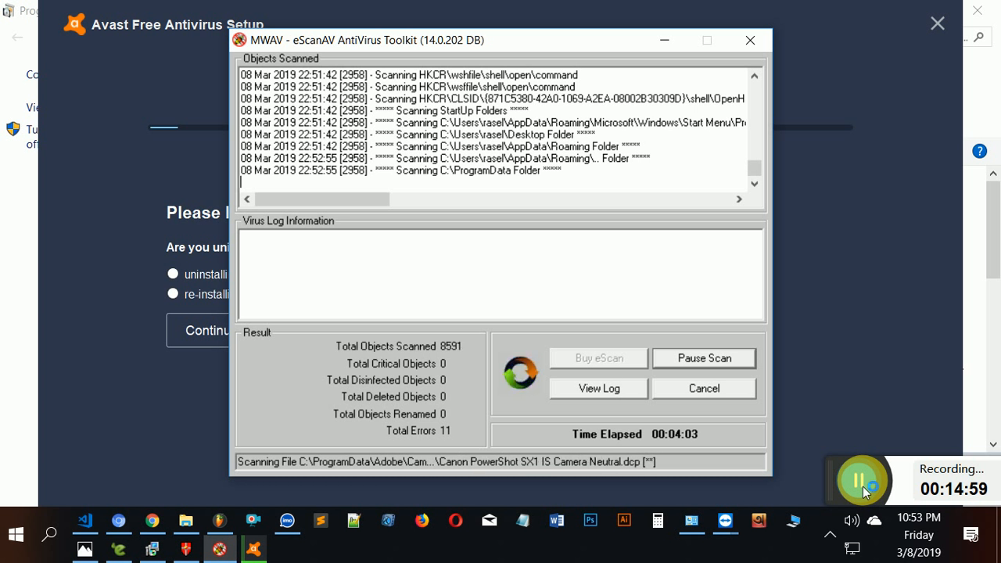
left_click(863, 481)
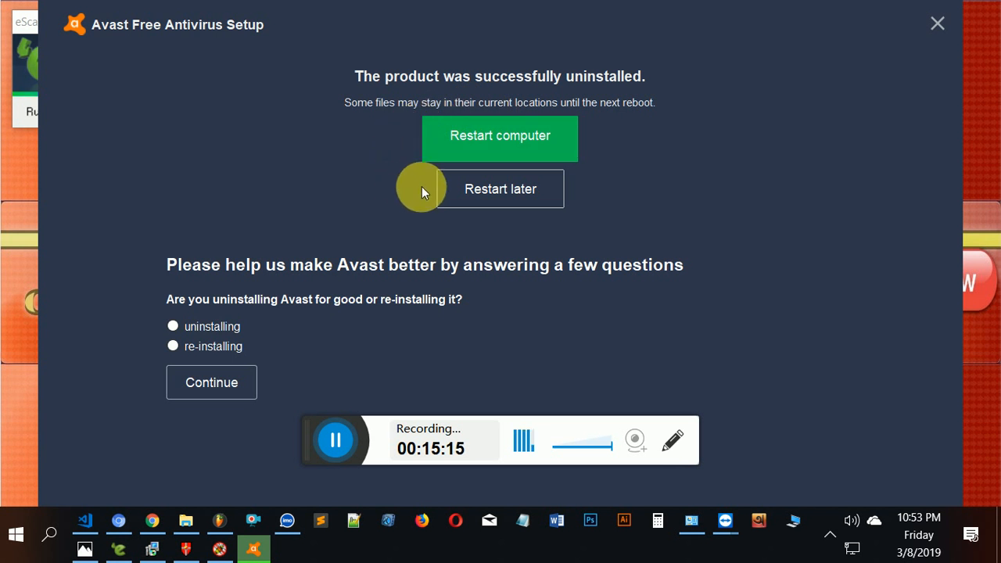
- Postpone the restart requested by the Avast setup, and review and close the list of installed programs
left_click(510, 195)
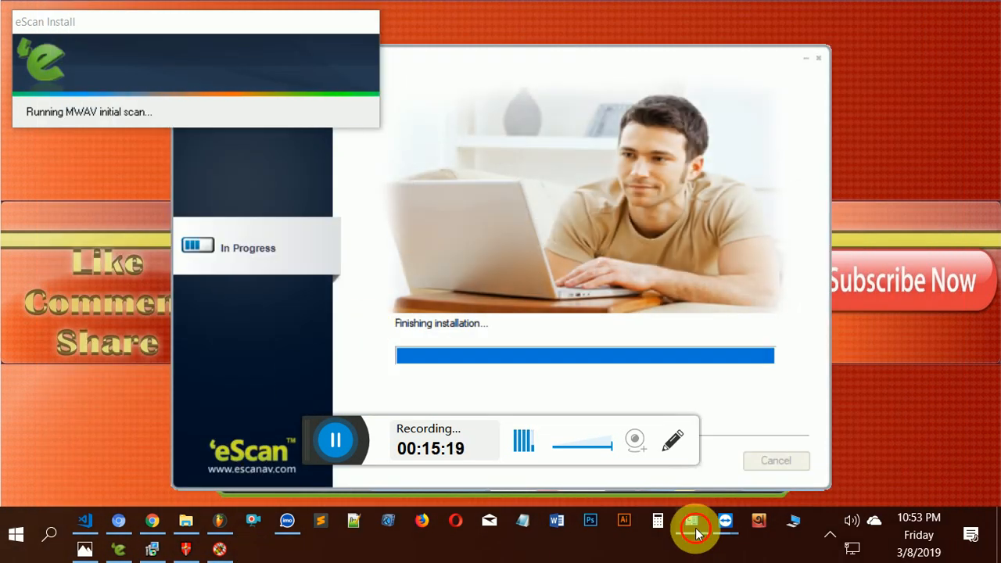
left_click(693, 524)
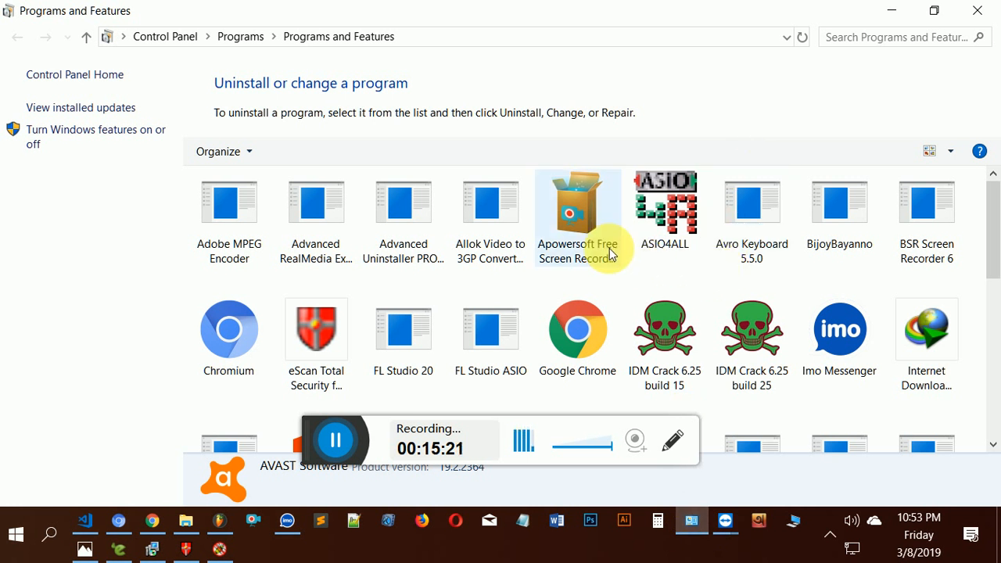
left_click(997, 8)
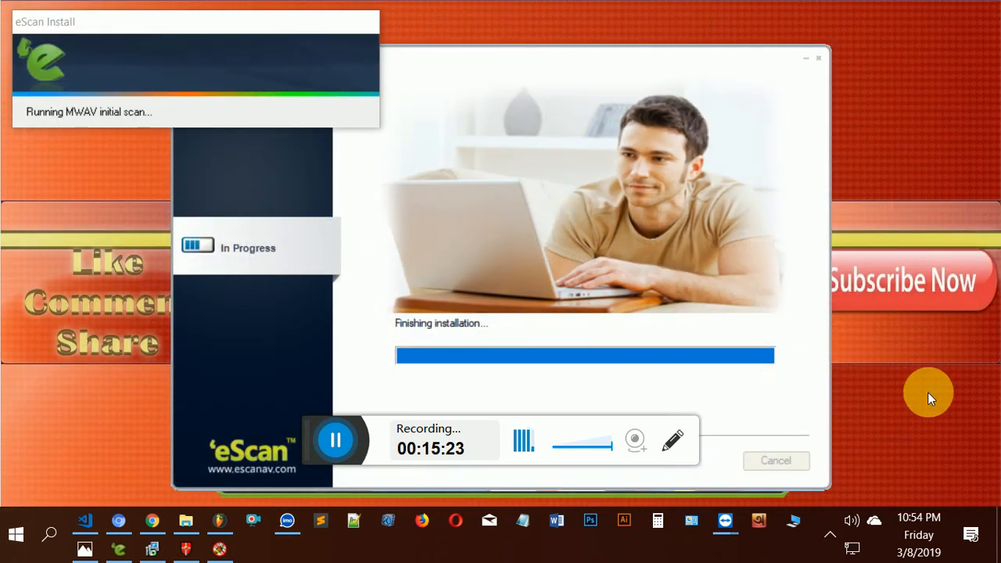
- View the hidden notification area icons and refresh the desktop
left_click(830, 535)
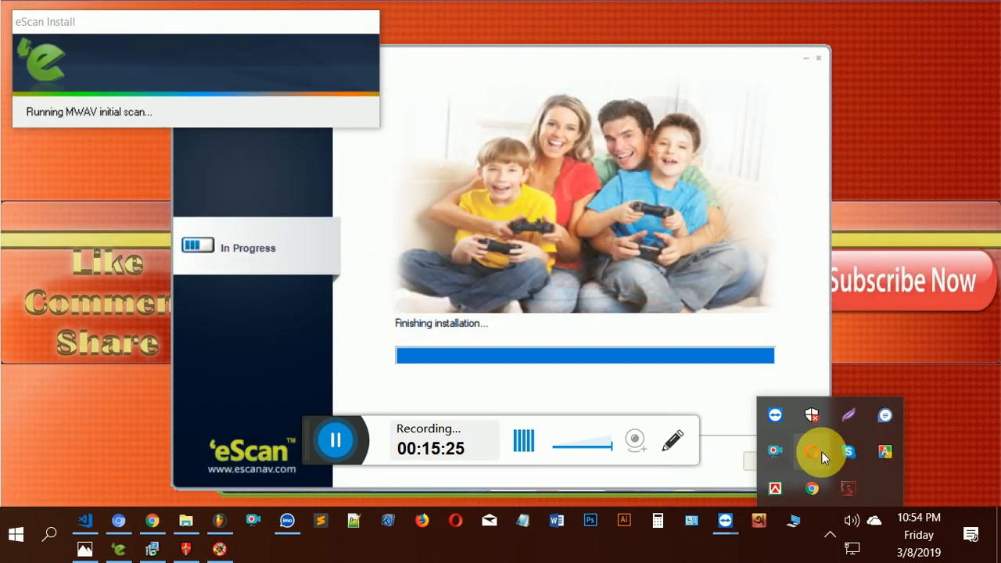
right_click(901, 132)
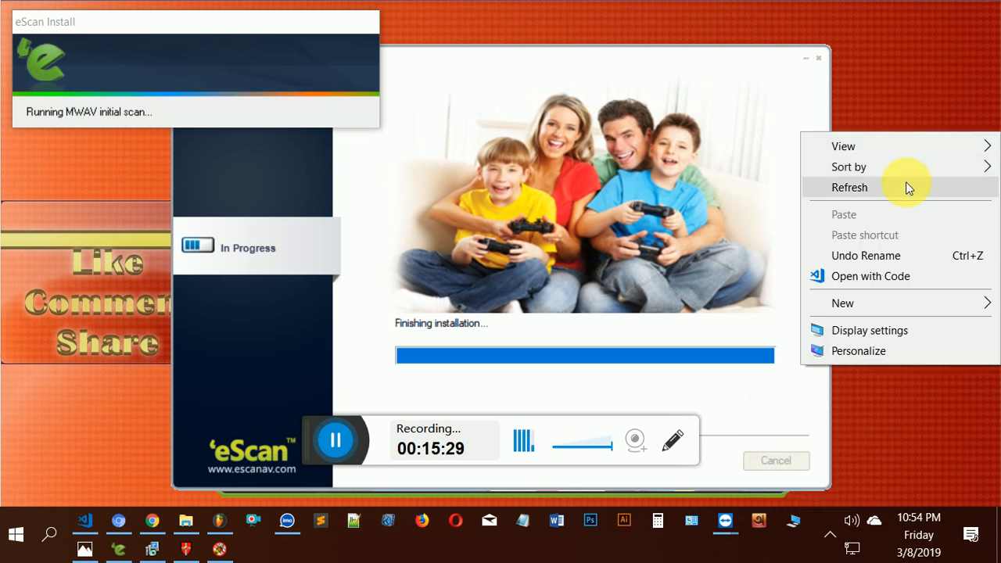
left_click(901, 185)
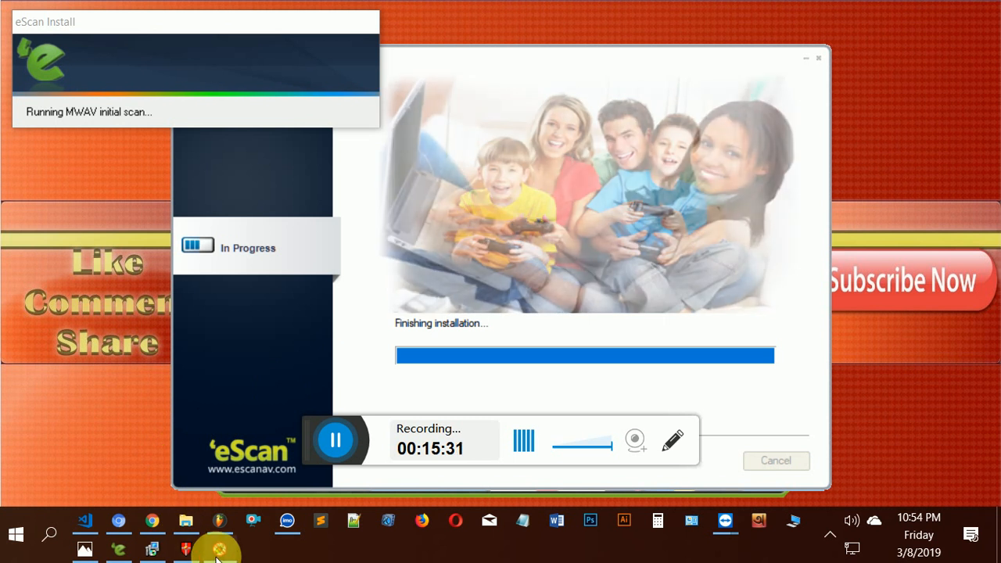
- Reopen the eScan toolkit window and monitor the remaining initial scan
left_click(218, 548)
left_click_drag(317, 461, 607, 473)
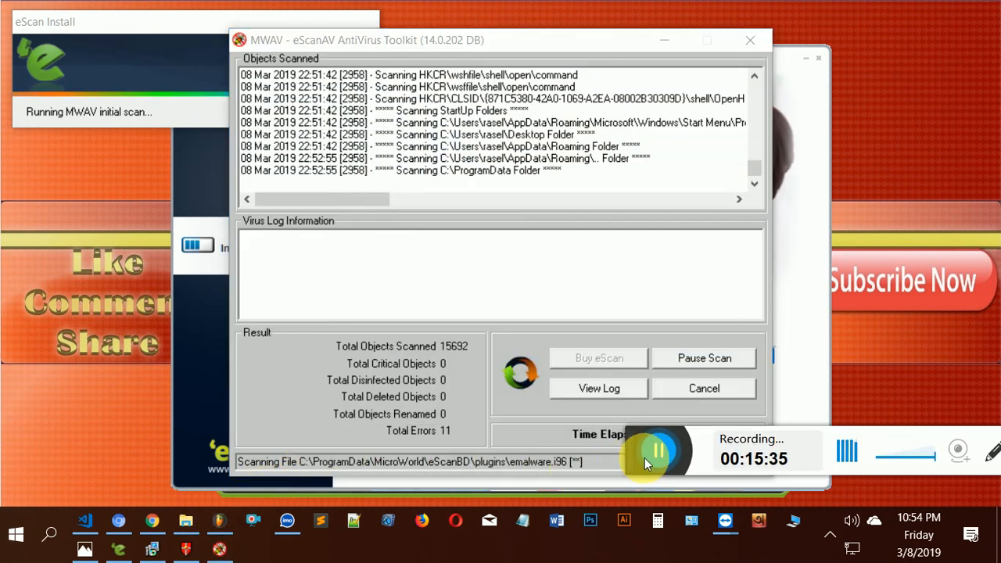
mouse_move(639, 466)
left_mouse_down()
mouse_move(645, 483)
mouse_move(636, 480)
left_mouse_up()
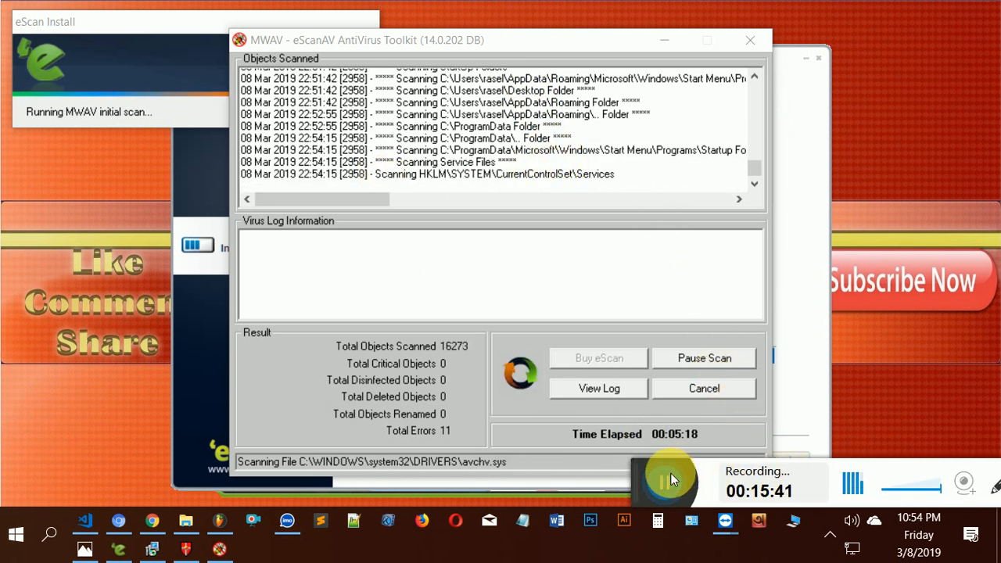
left_click(669, 479)
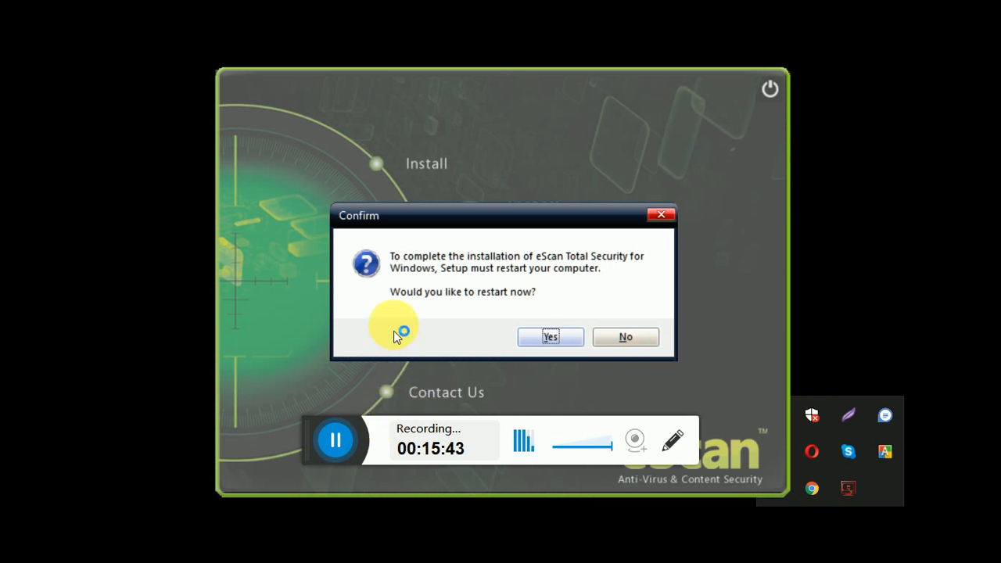